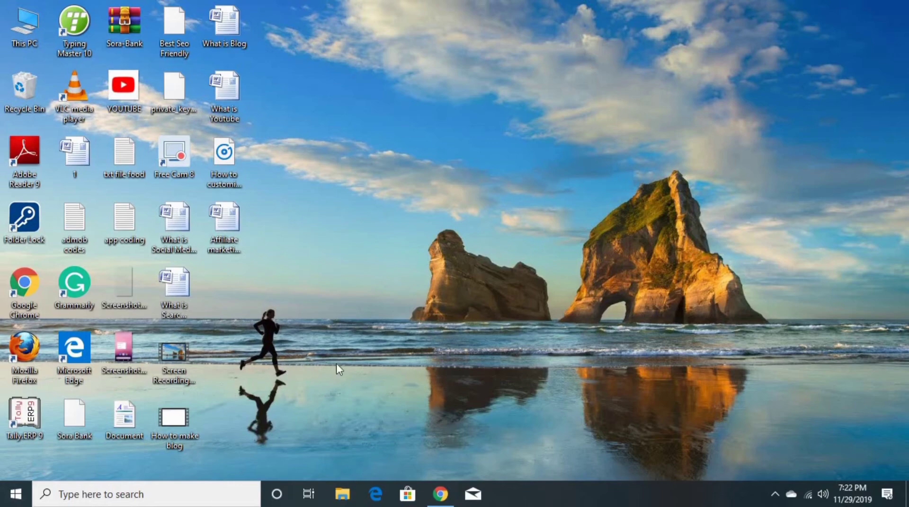
# Switch to Chrome and open the Basic settings of the Digital gyan blog in Blogger.
pyautogui.click(440, 493)
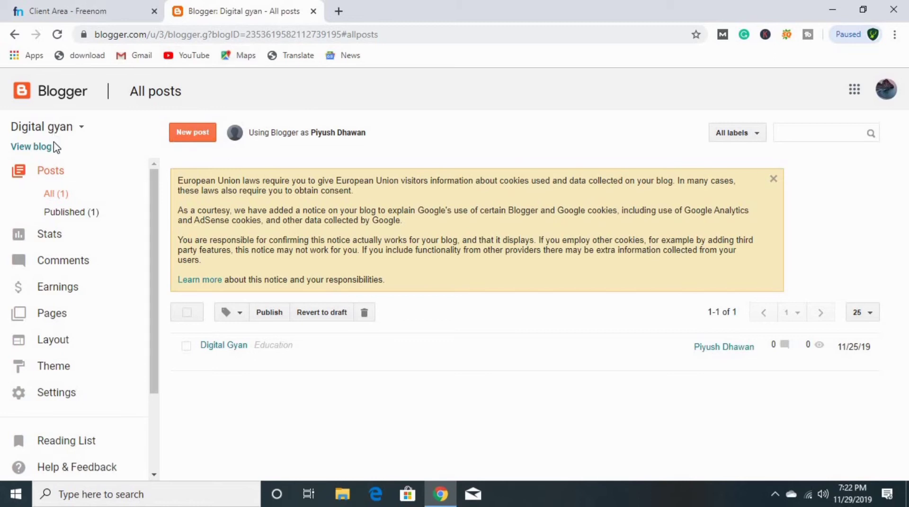
pyautogui.scroll(-3, 107, 199)
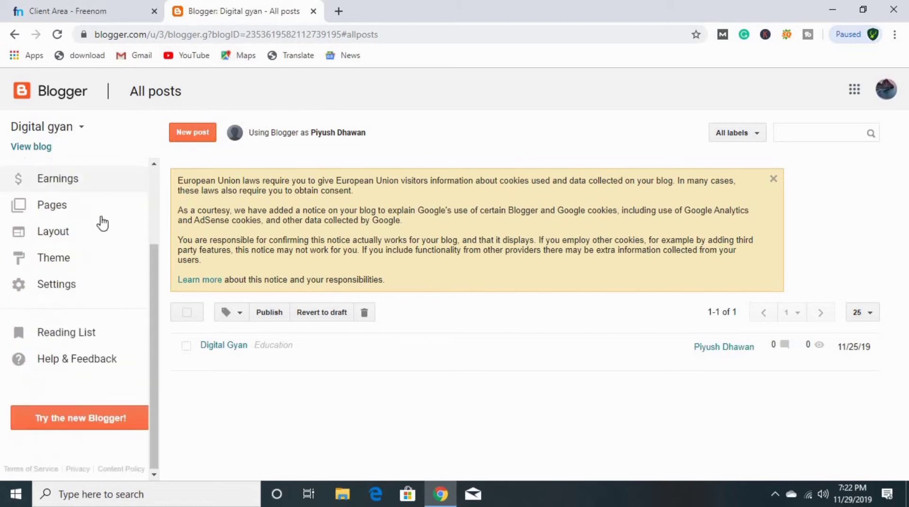
pyautogui.click(90, 287)
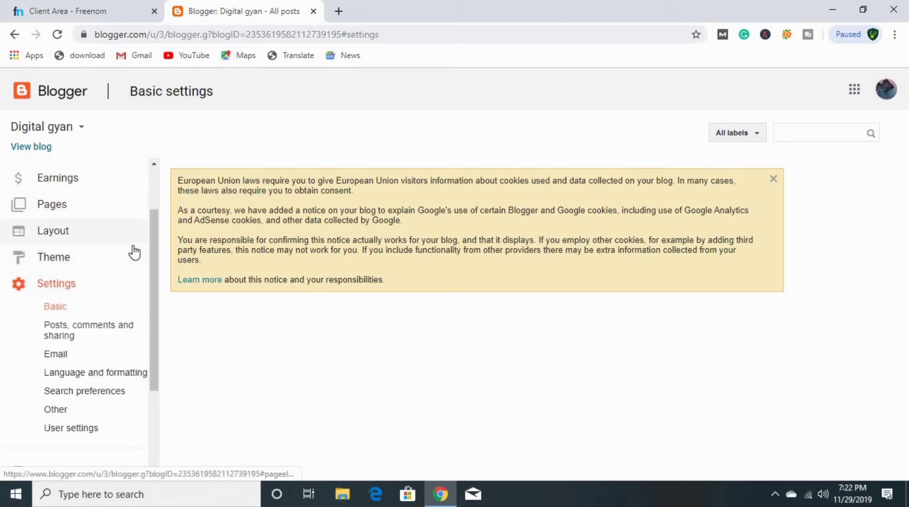
pyautogui.scroll(-3, 55, 320)
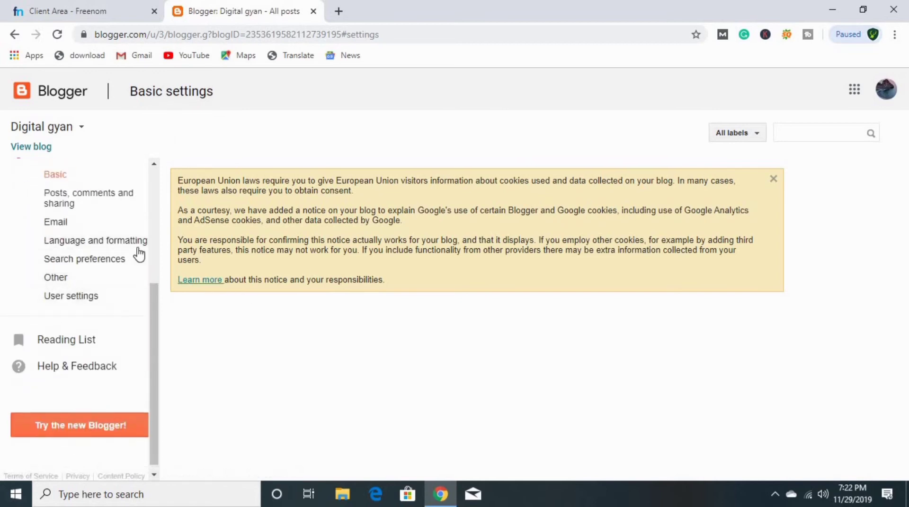
pyautogui.scroll(3, 138, 255)
pyautogui.scroll(-2, 86, 308)
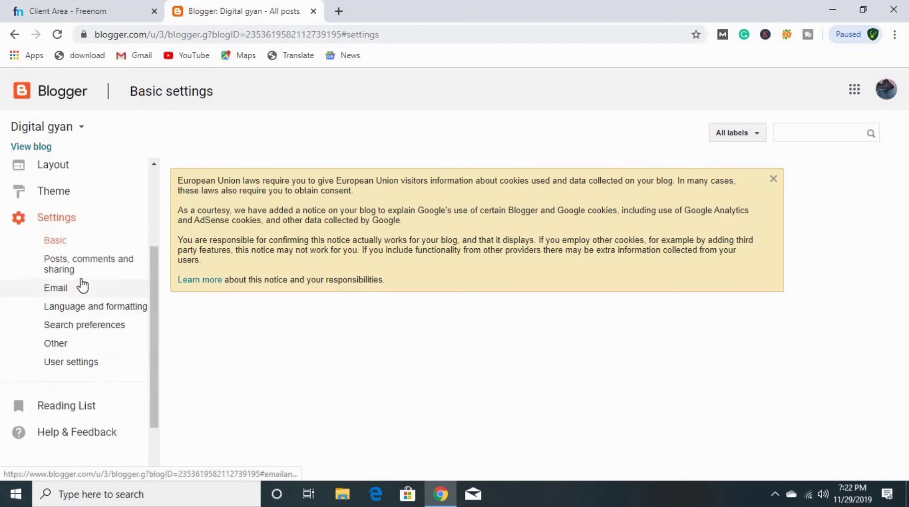
pyautogui.click(78, 242)
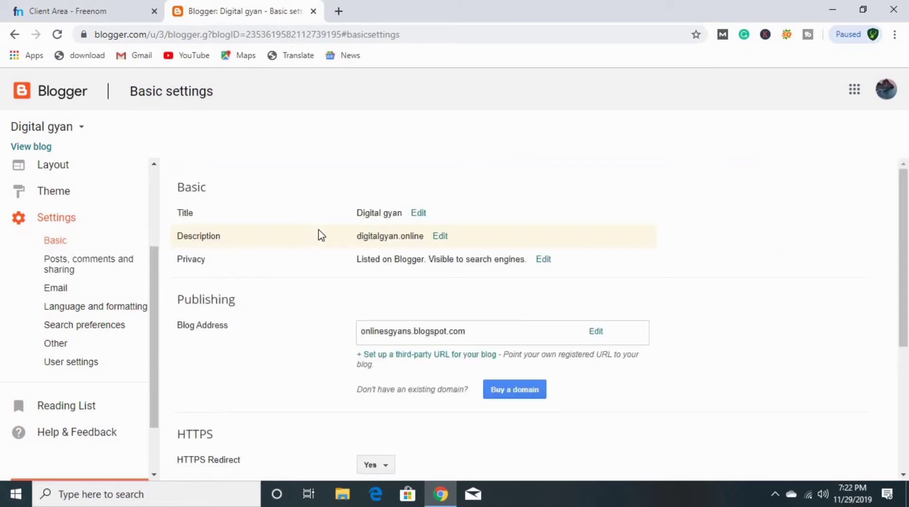
pyautogui.scroll(-5, 454, 275)
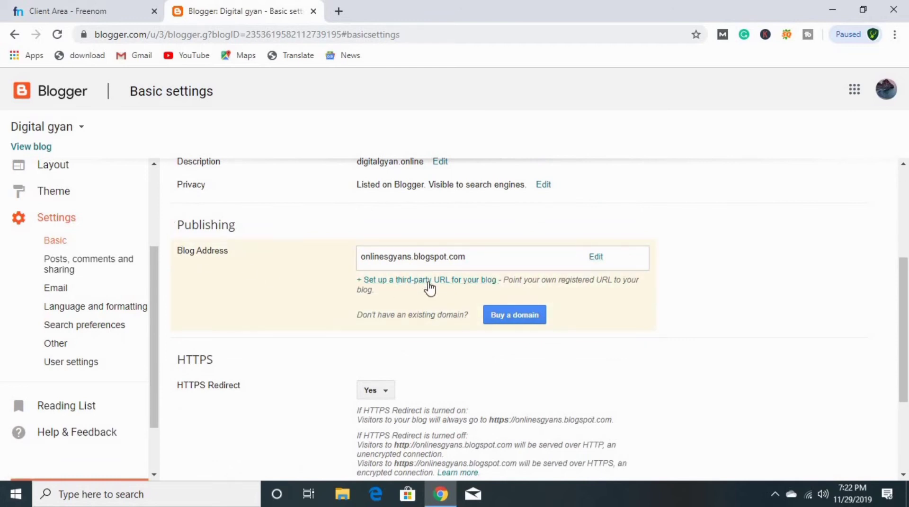
pyautogui.click(453, 278)
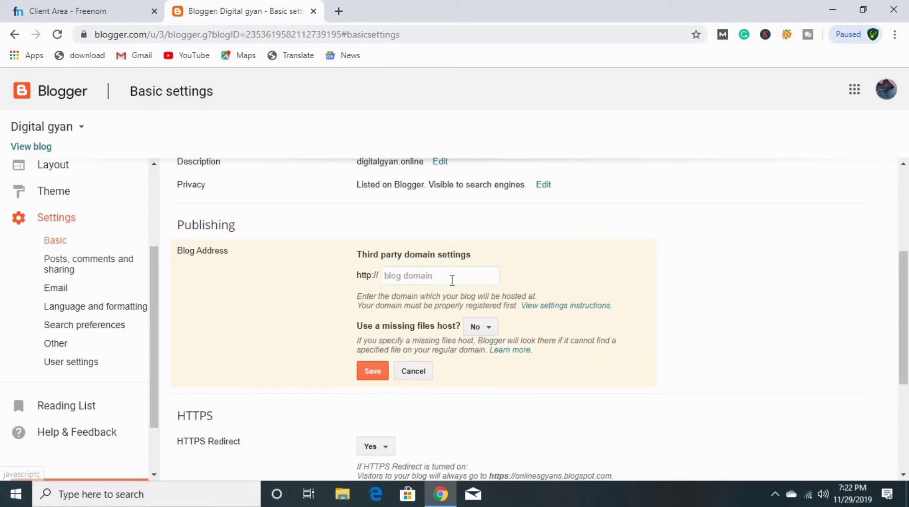
pyautogui.click(422, 284)
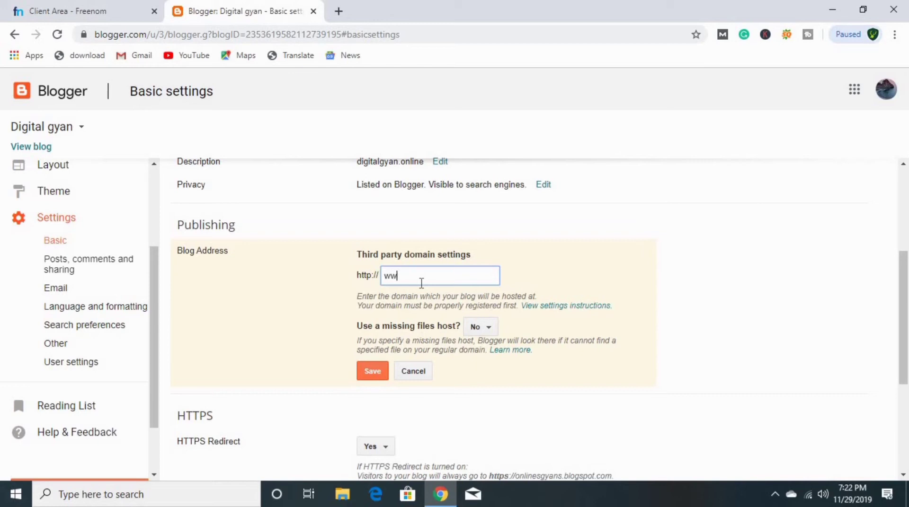
pyautogui.click(73, 10)
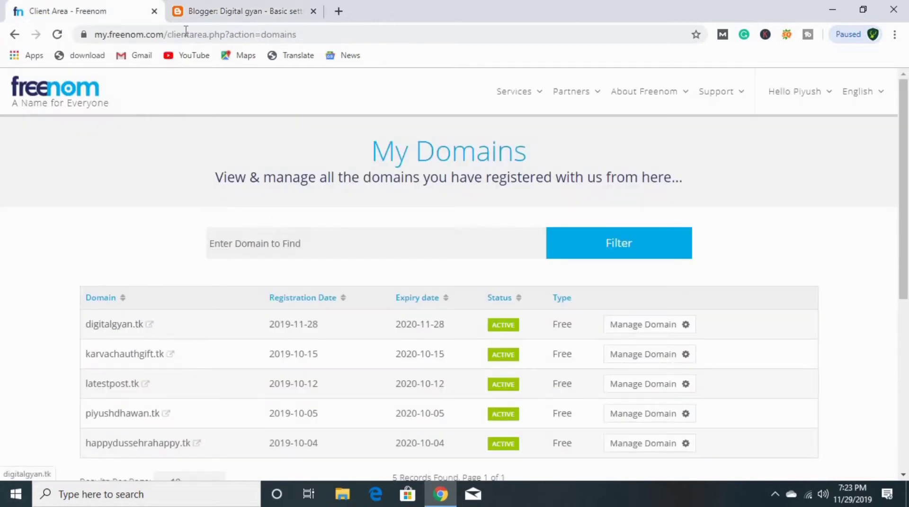
pyautogui.click(216, 12)
pyautogui.write('d')
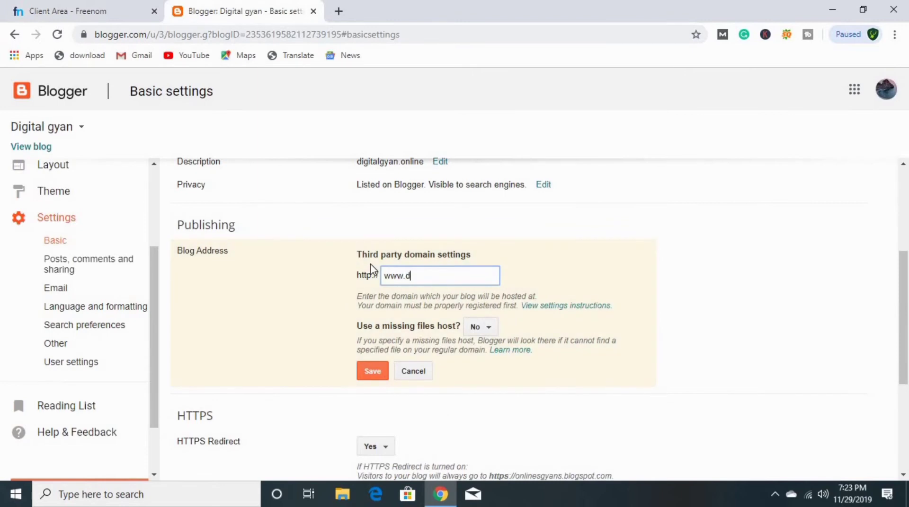
pyautogui.write('igitalgyan ')
pyautogui.write('tk')
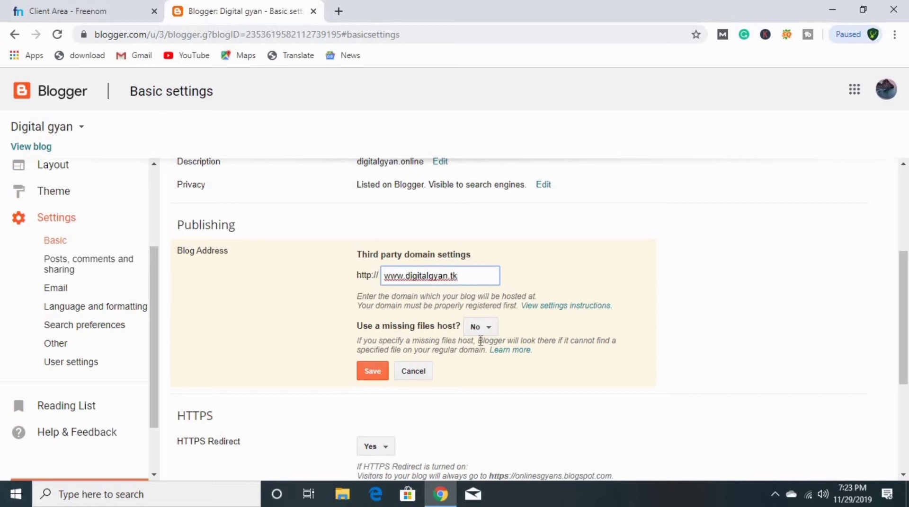
pyautogui.click(379, 377)
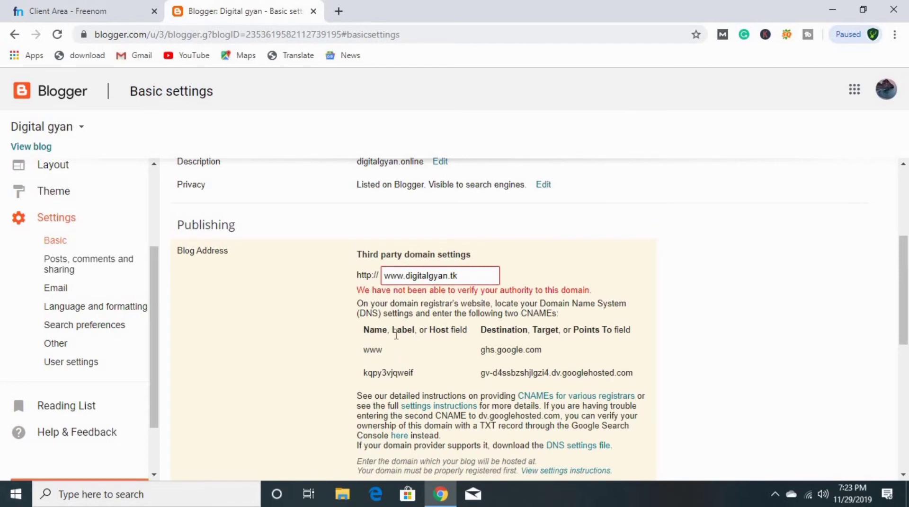
# Review the CNAME column headings in Blogger and open the Freenom DNS management page for digitalgyan.tk.
pyautogui.moveTo(382, 331); pyautogui.dragTo(608, 335)
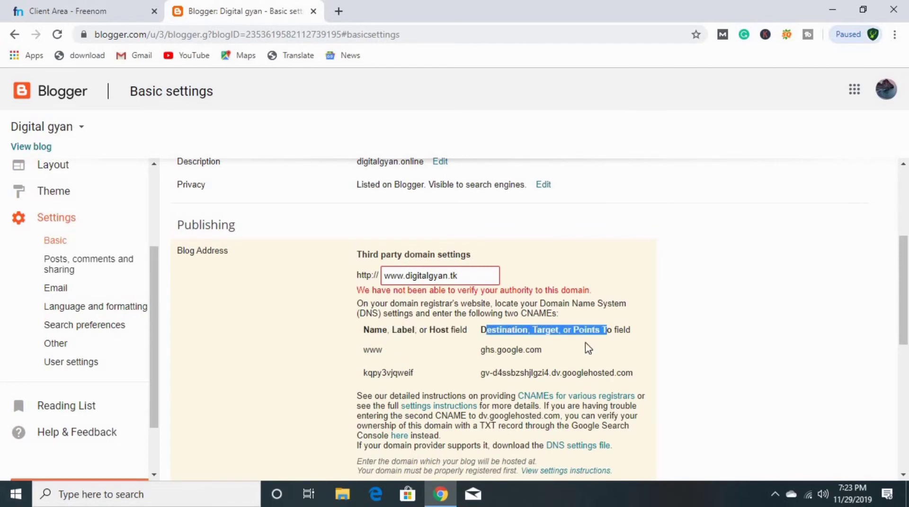
pyautogui.click(393, 356)
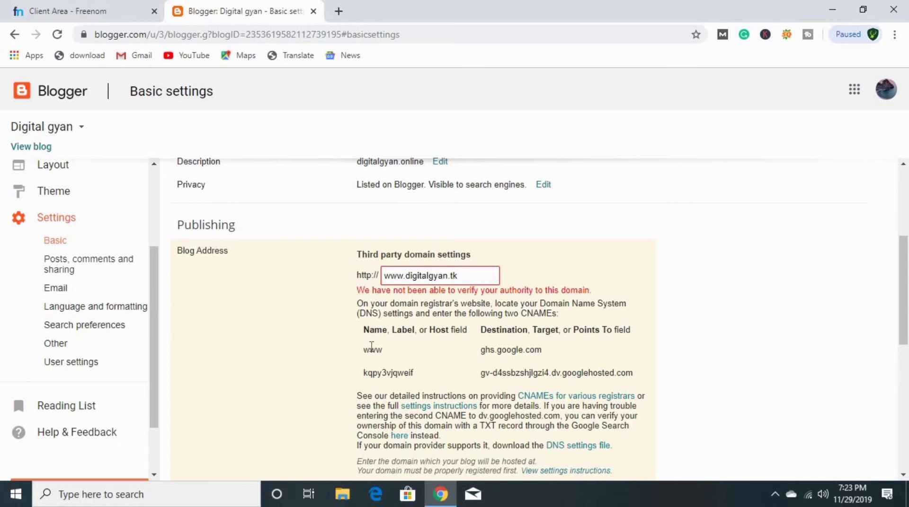
pyautogui.click(122, 12)
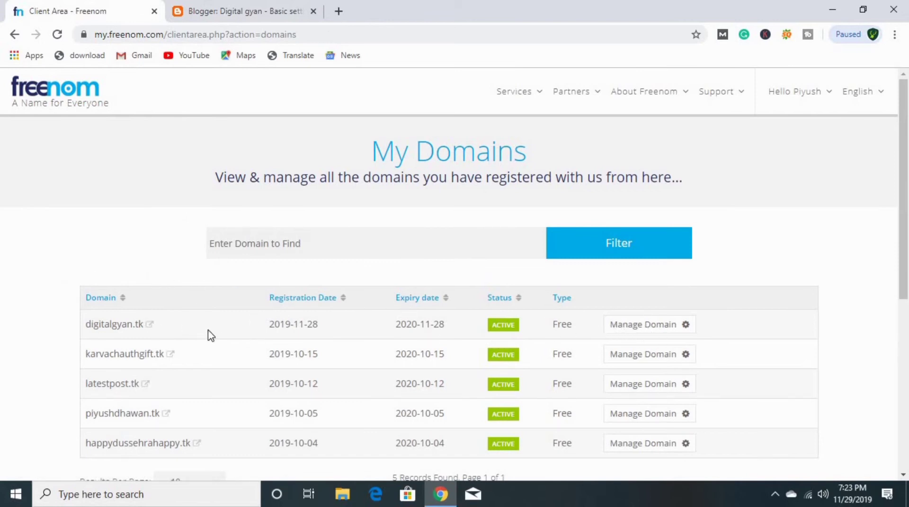
pyautogui.click(617, 331)
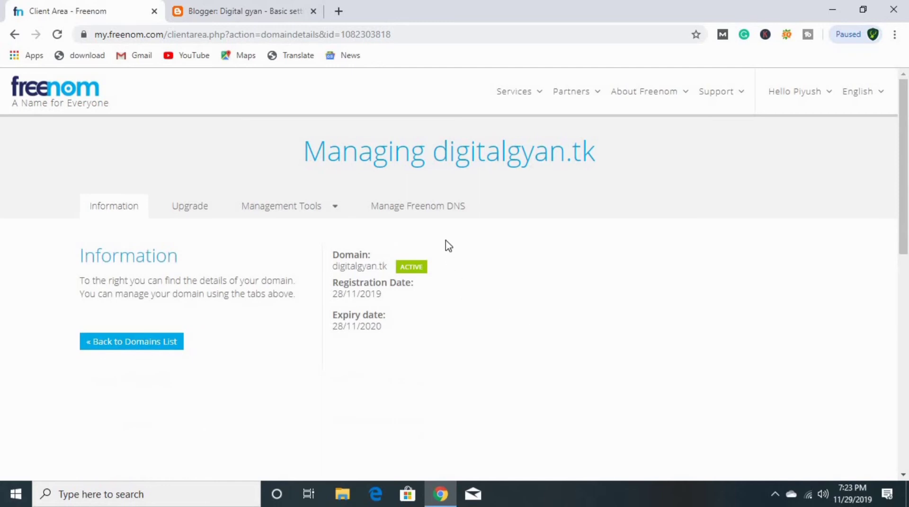
pyautogui.click(426, 213)
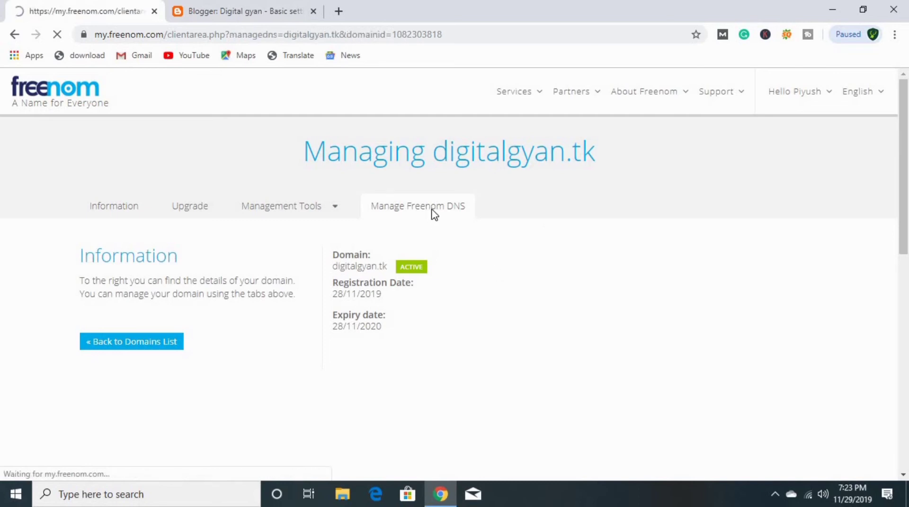
pyautogui.scroll(-1, 554, 281)
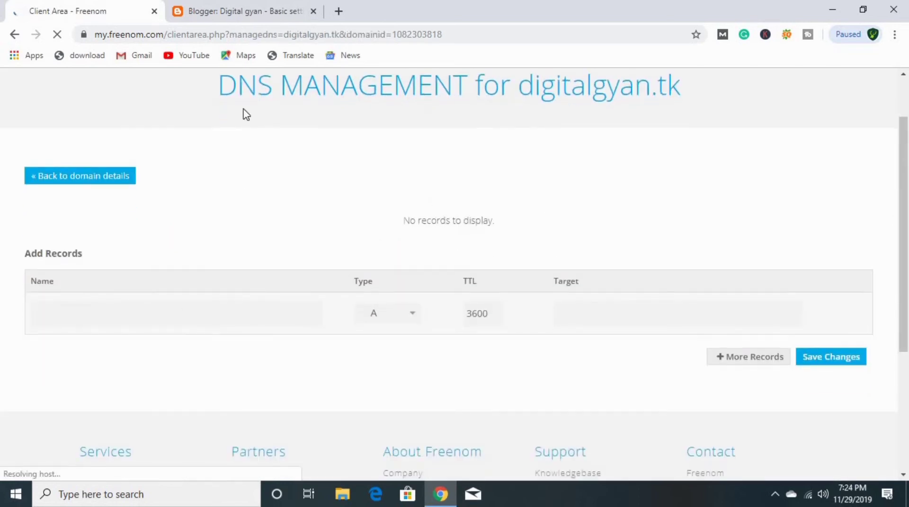
# Copy the host name www from Blogger into the first Freenom DNS record's name and set its type to CNAME.
pyautogui.click(255, 17)
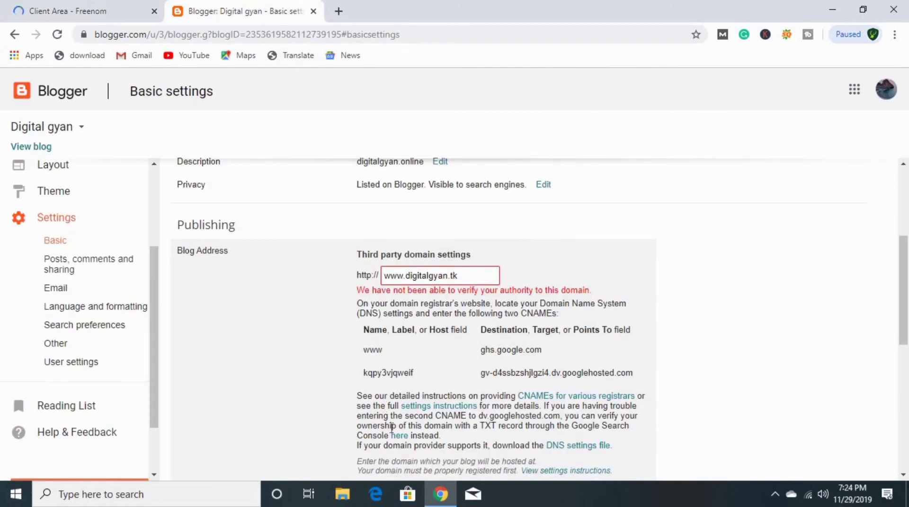
pyautogui.doubleClick(370, 350)
pyautogui.hotkey('ctrl', 'c')
pyautogui.rightClick(377, 353)
pyautogui.click(400, 361)
pyautogui.click(82, 10)
pyautogui.rightClick(207, 314)
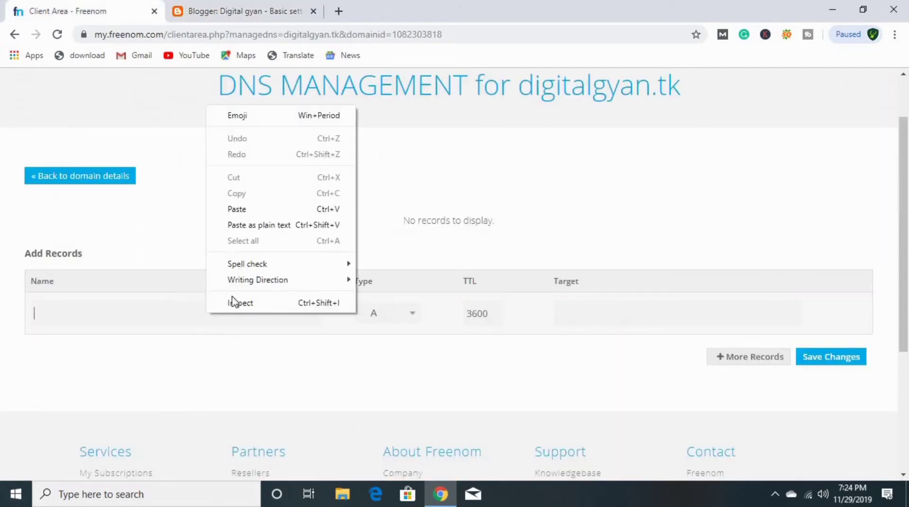
pyautogui.click(263, 207)
pyautogui.click(393, 314)
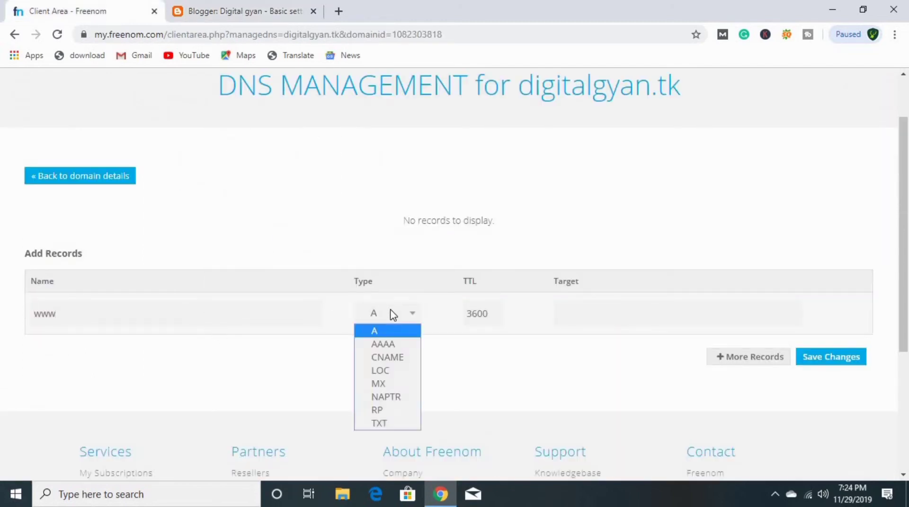
pyautogui.click(388, 357)
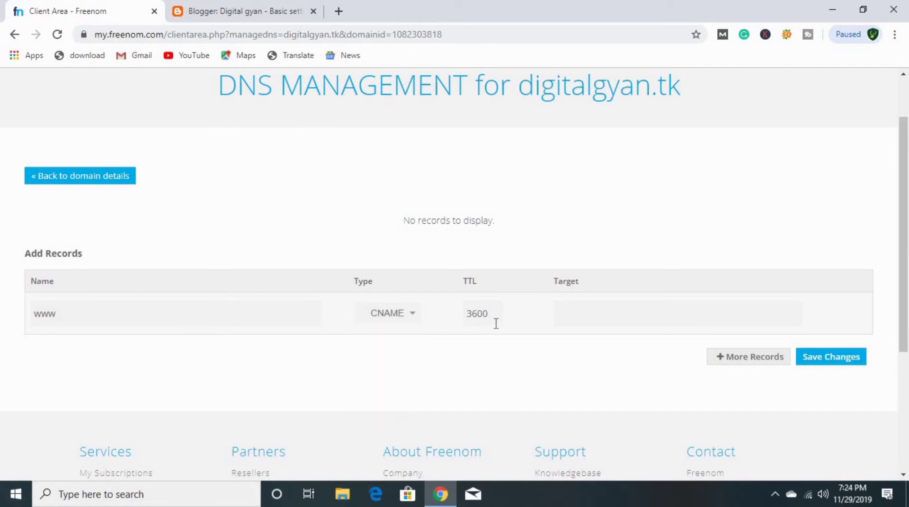
# Copy the destination ghs.google.com from Blogger into the www record's target in Freenom.
pyautogui.click(237, 18)
pyautogui.moveTo(481, 349); pyautogui.dragTo(541, 350)
pyautogui.rightClick(541, 353)
pyautogui.click(552, 360)
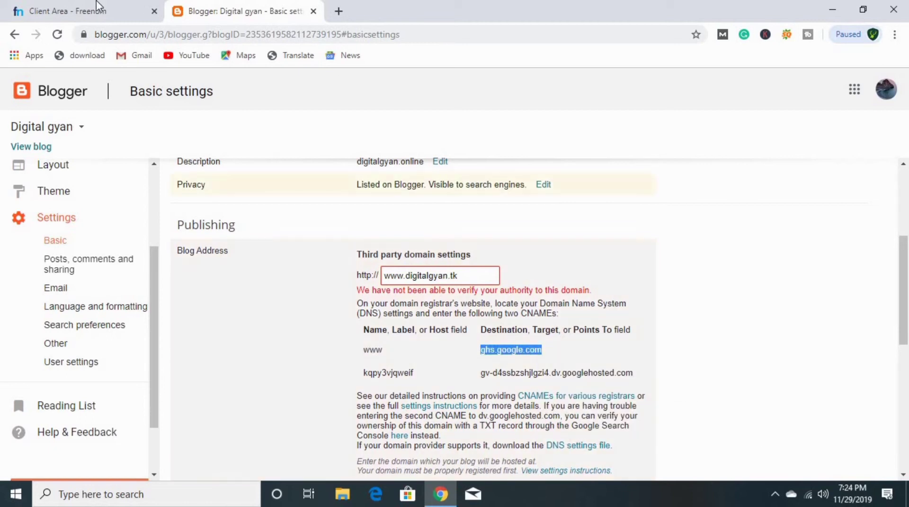
pyautogui.click(99, 7)
pyautogui.rightClick(608, 318)
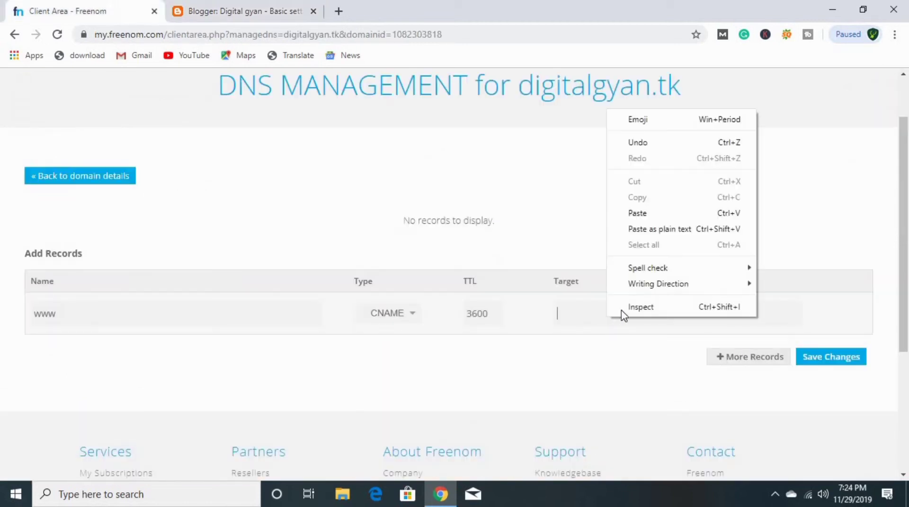
pyautogui.click(629, 212)
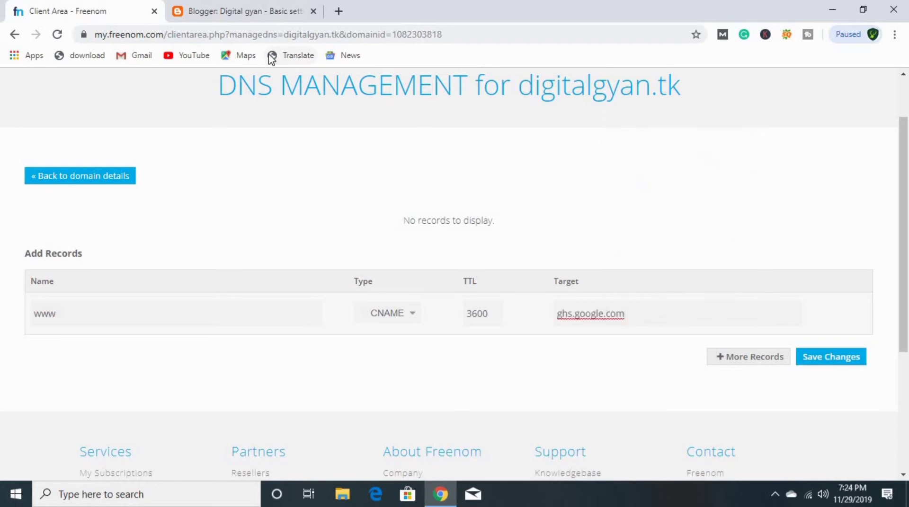
# Add a second DNS record in Freenom and paste the verification host name from Blogger's second CNAME as its name.
pyautogui.click(255, 10)
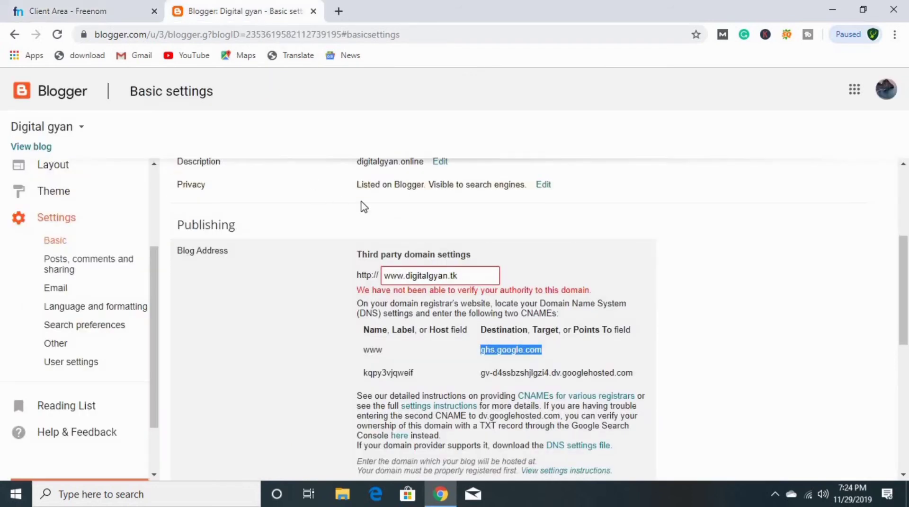
pyautogui.moveTo(365, 374); pyautogui.dragTo(417, 375)
pyautogui.rightClick(408, 375)
pyautogui.click(418, 387)
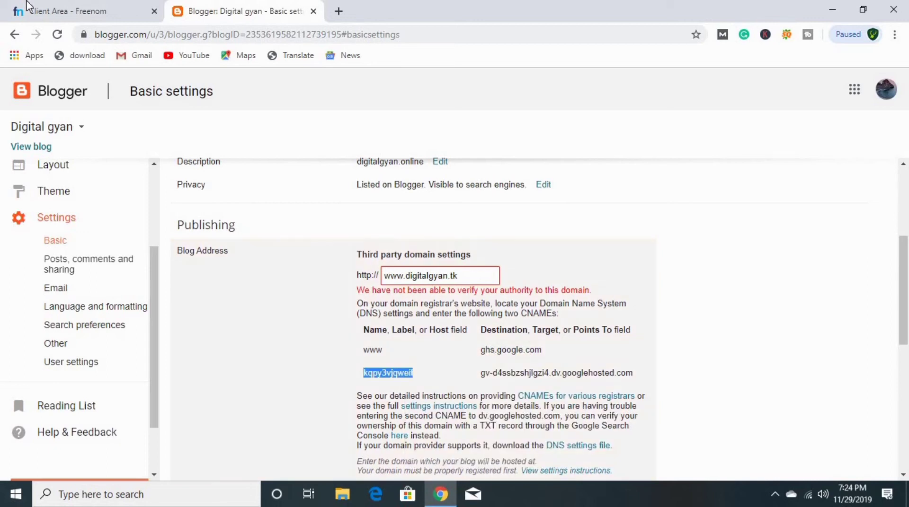
pyautogui.click(30, 7)
pyautogui.scroll(-3, 658, 331)
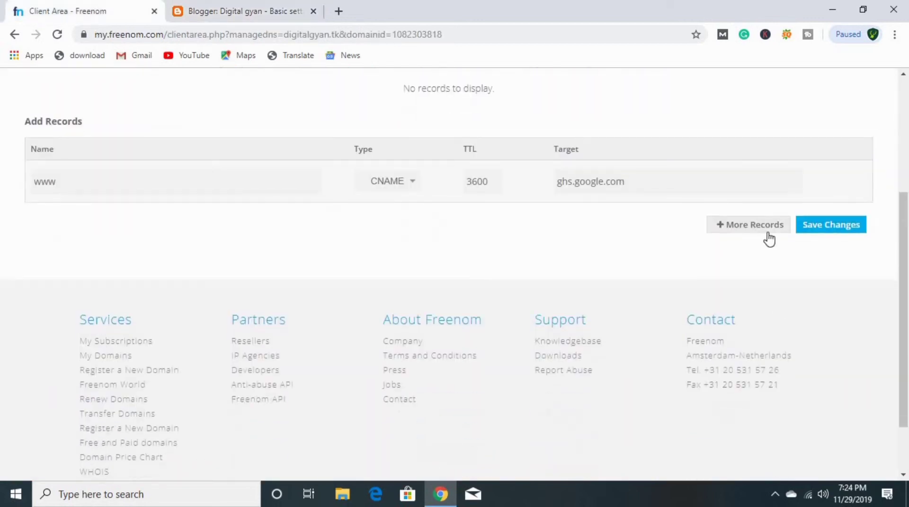
pyautogui.click(772, 225)
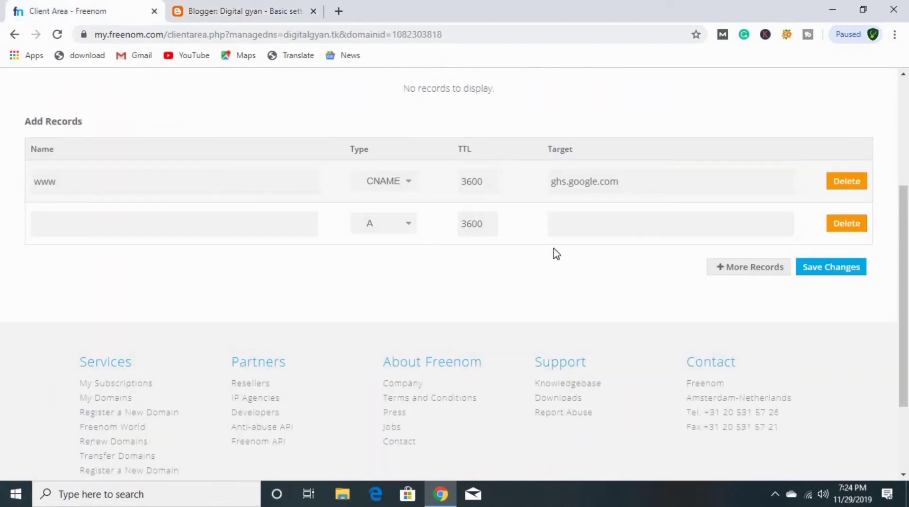
pyautogui.rightClick(188, 223)
pyautogui.click(214, 319)
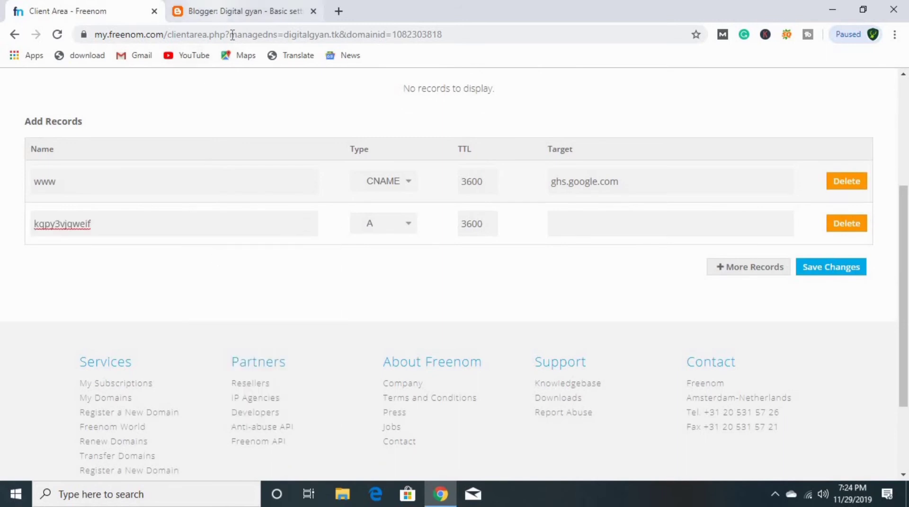
# Copy the verification destination of Blogger's second CNAME into the second Freenom record's target.
pyautogui.click(236, 10)
pyautogui.moveTo(483, 373); pyautogui.dragTo(638, 373)
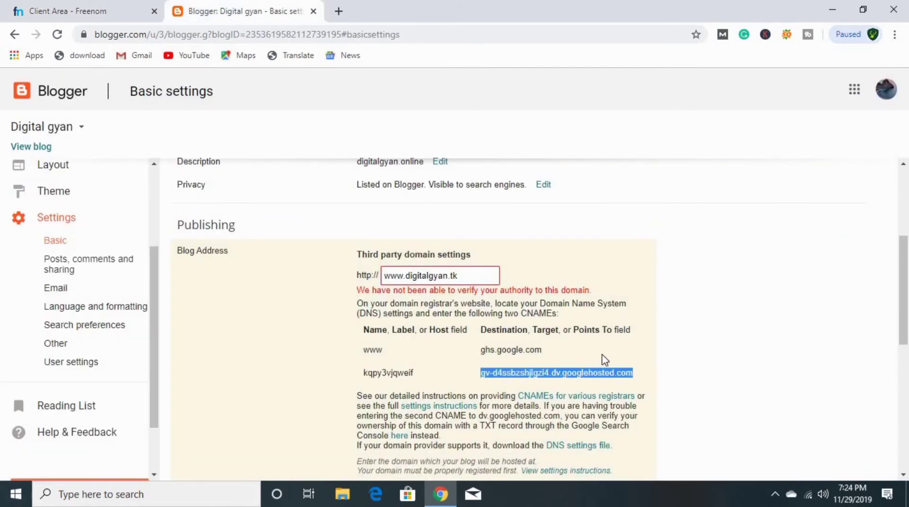
pyautogui.rightClick(571, 377)
pyautogui.click(581, 382)
pyautogui.click(73, 10)
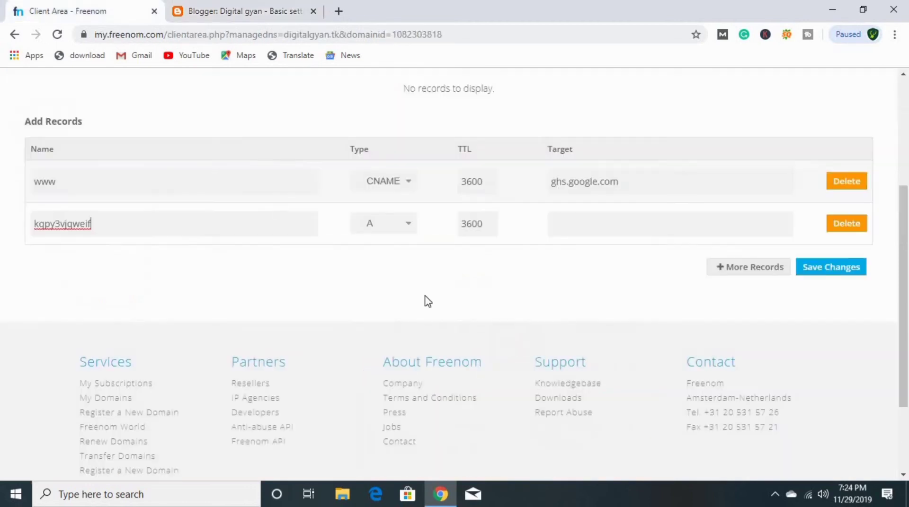
pyautogui.rightClick(574, 224)
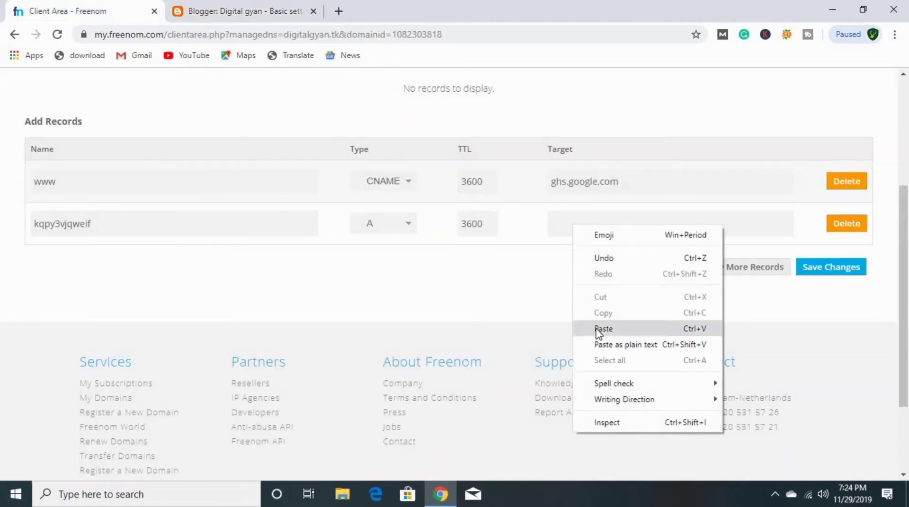
pyautogui.click(578, 326)
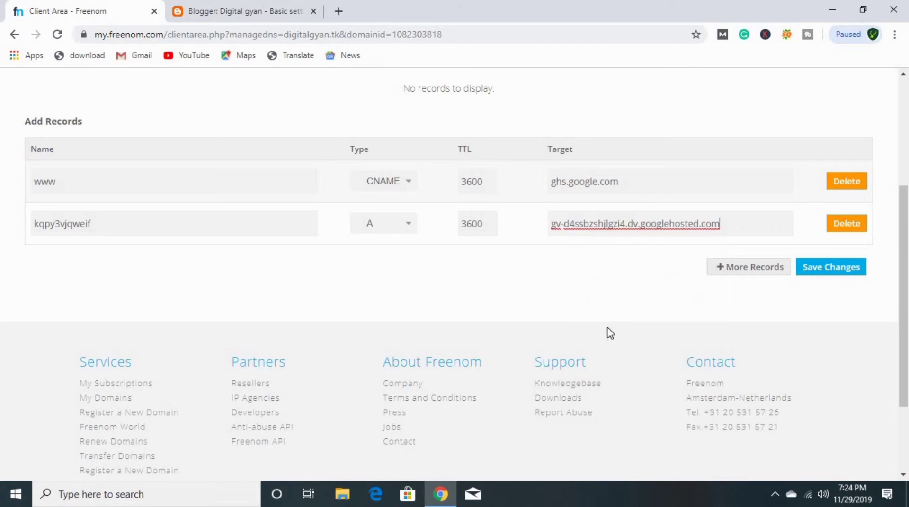
# Save the new DNS records in Freenom and open Blogger's custom domain setup instructions at the list of four Google A-record IPs.
pyautogui.click(822, 271)
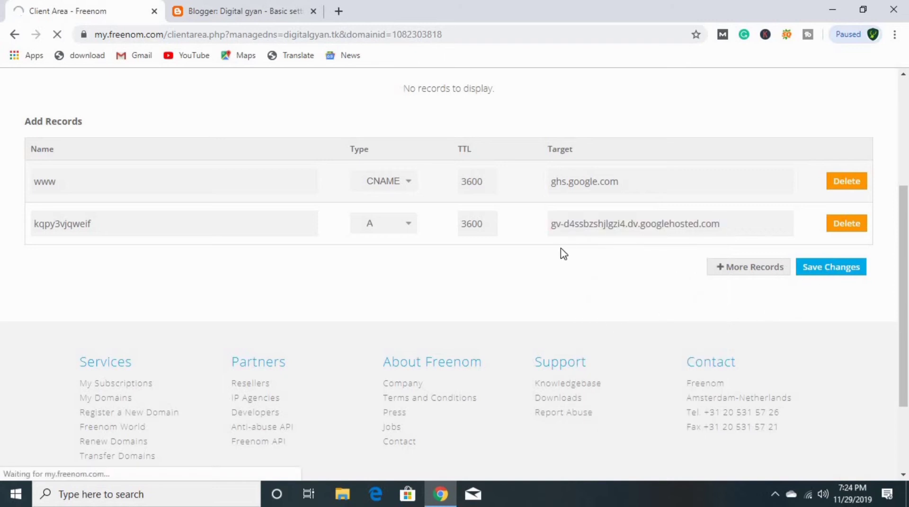
pyautogui.click(229, 12)
pyautogui.scroll(-4, 530, 265)
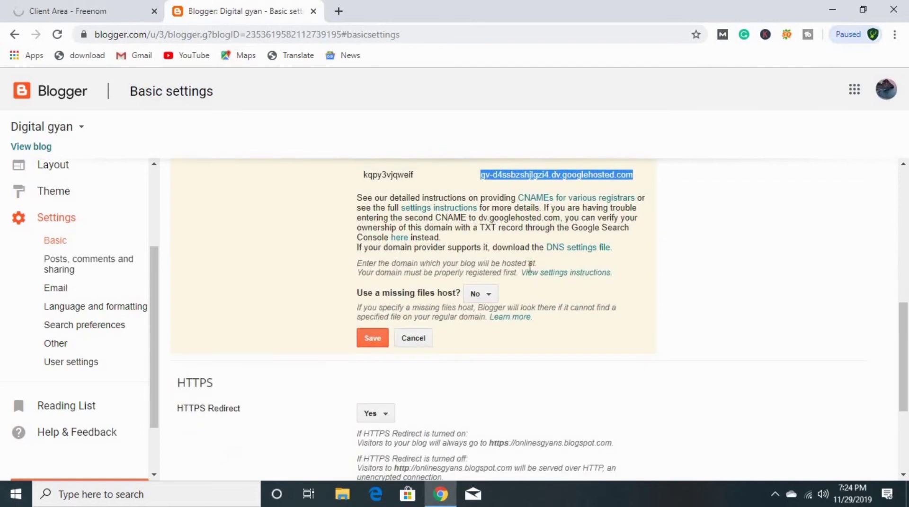
pyautogui.scroll(1, 523, 284)
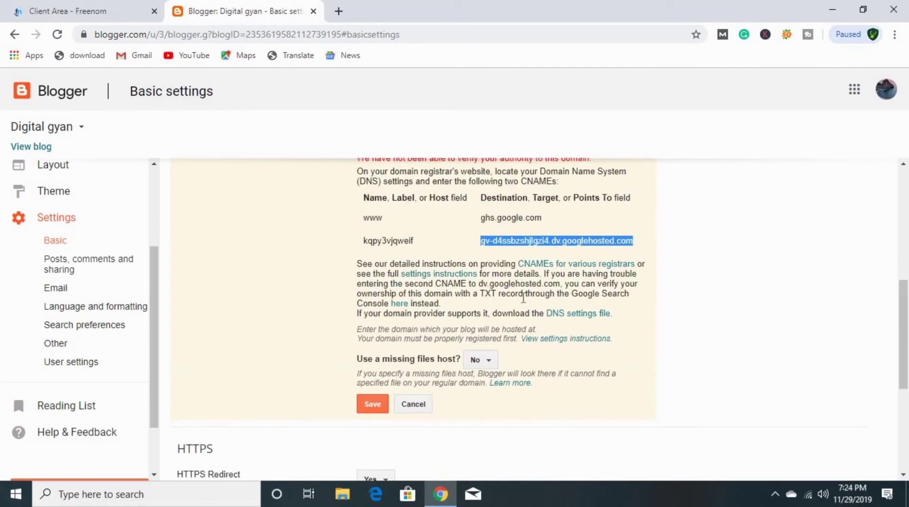
pyautogui.click(552, 341)
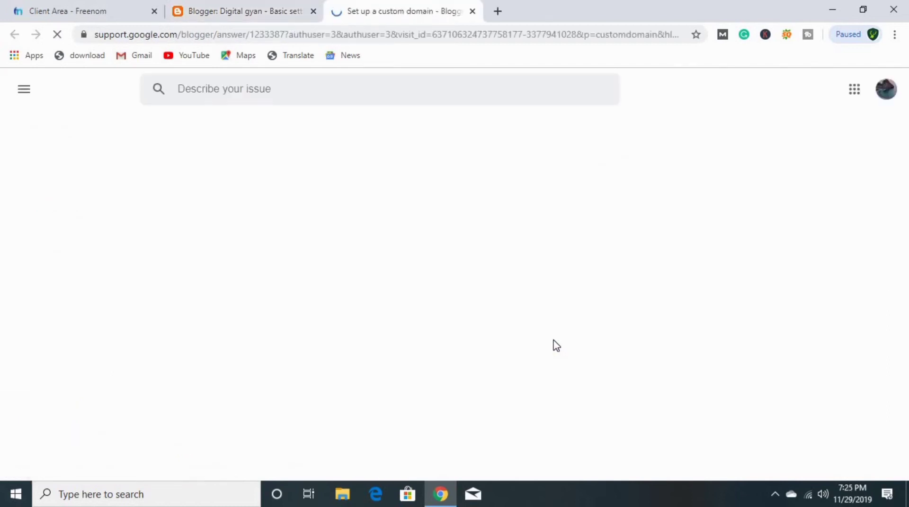
pyautogui.scroll(-7, 326, 240)
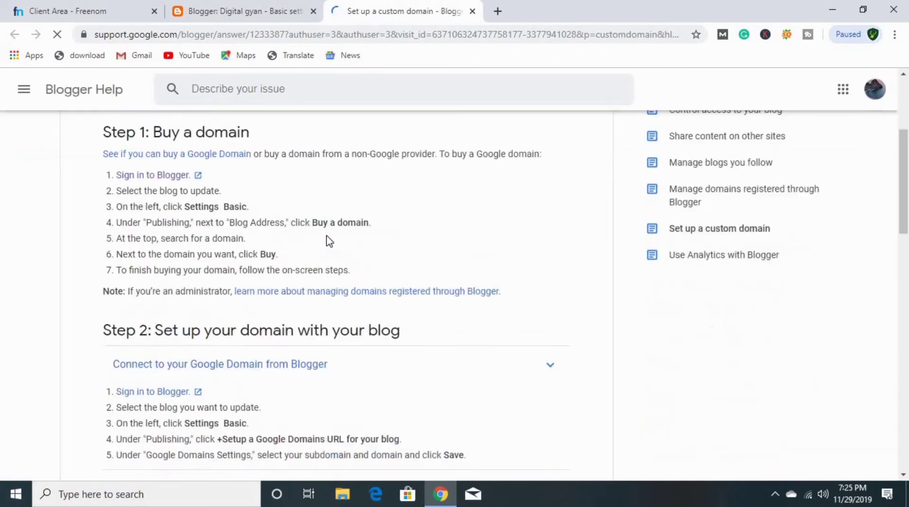
pyautogui.scroll(-3, 325, 239)
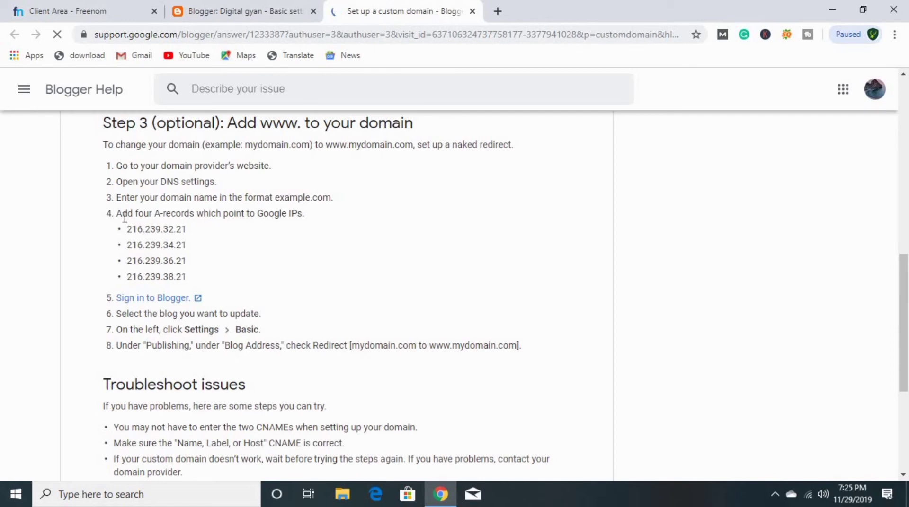
pyautogui.moveTo(122, 213); pyautogui.dragTo(208, 219)
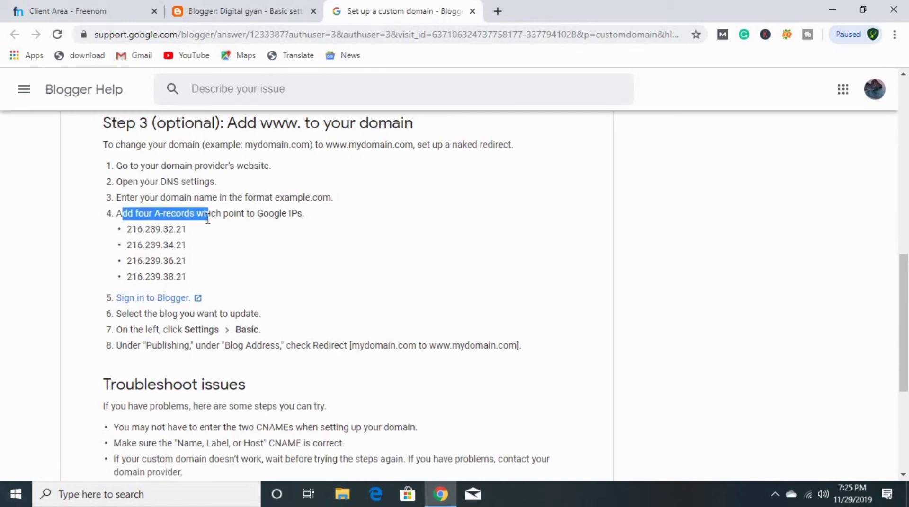
# Copy the IP 216.239.32.21 from Blogger Help into the target of a new Freenom A record named @.
pyautogui.moveTo(208, 221); pyautogui.dragTo(130, 231)
pyautogui.rightClick(134, 231)
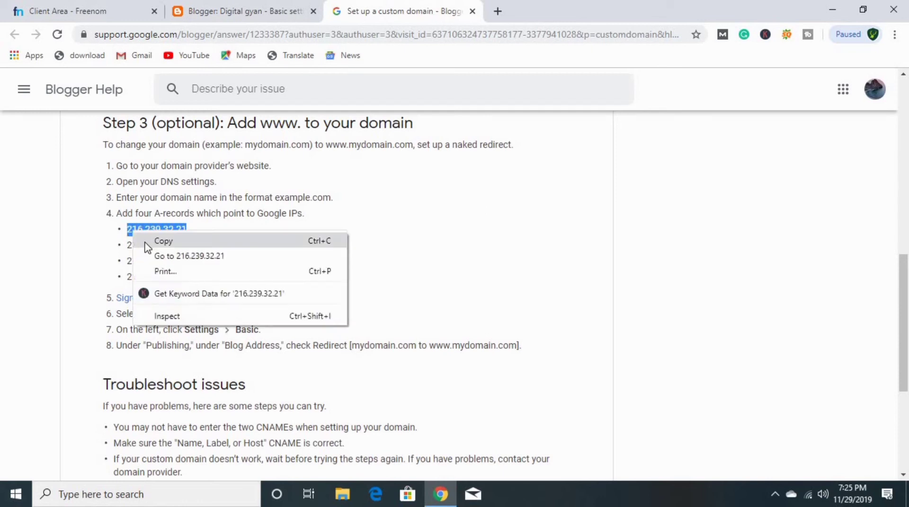
pyautogui.click(141, 237)
pyautogui.click(108, 7)
pyautogui.scroll(-4, 180, 325)
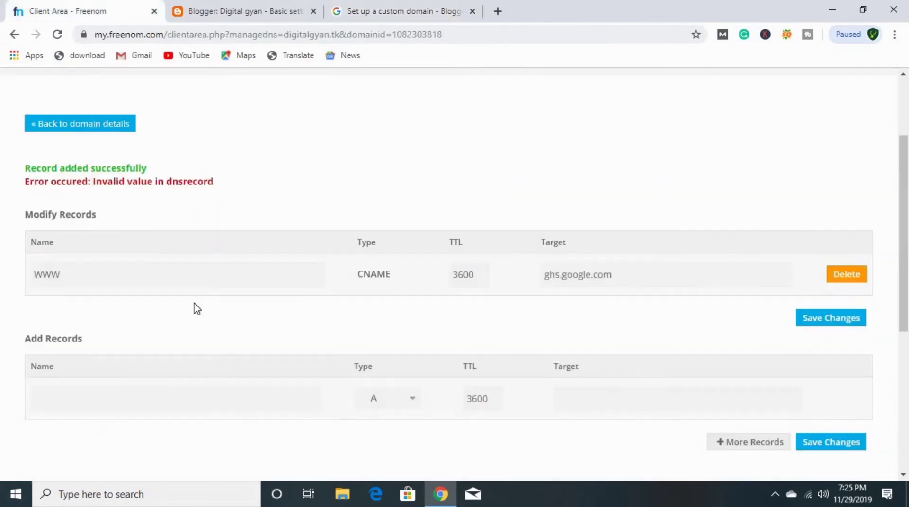
pyautogui.scroll(-1, 383, 308)
pyautogui.scroll(1, 418, 312)
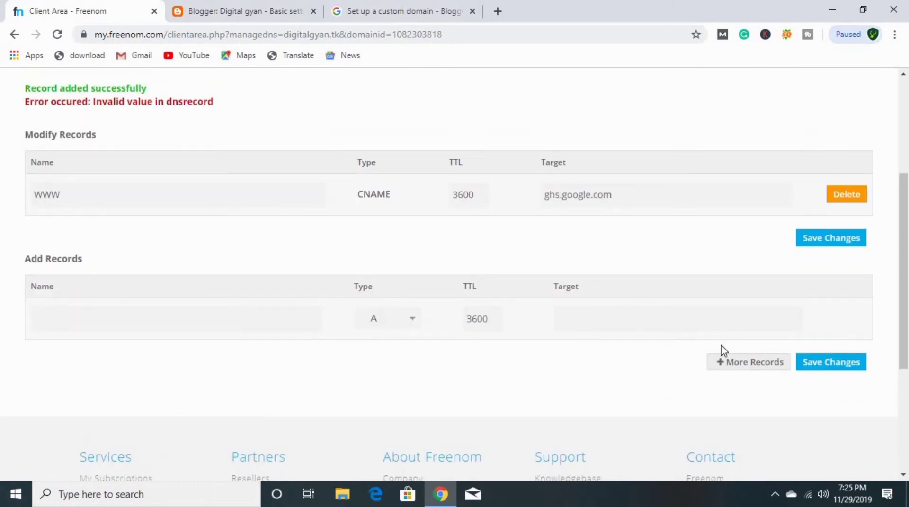
pyautogui.click(762, 363)
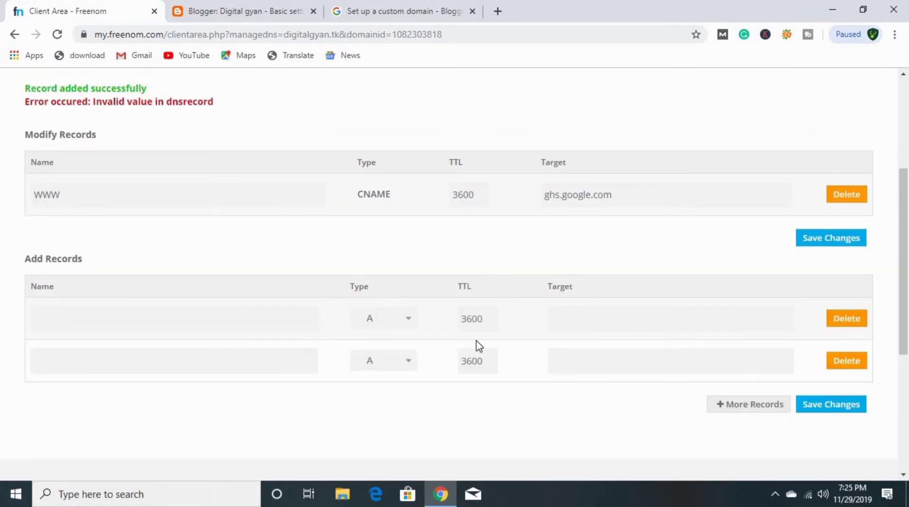
pyautogui.click(292, 318)
pyautogui.write('@')
pyautogui.rightClick(583, 321)
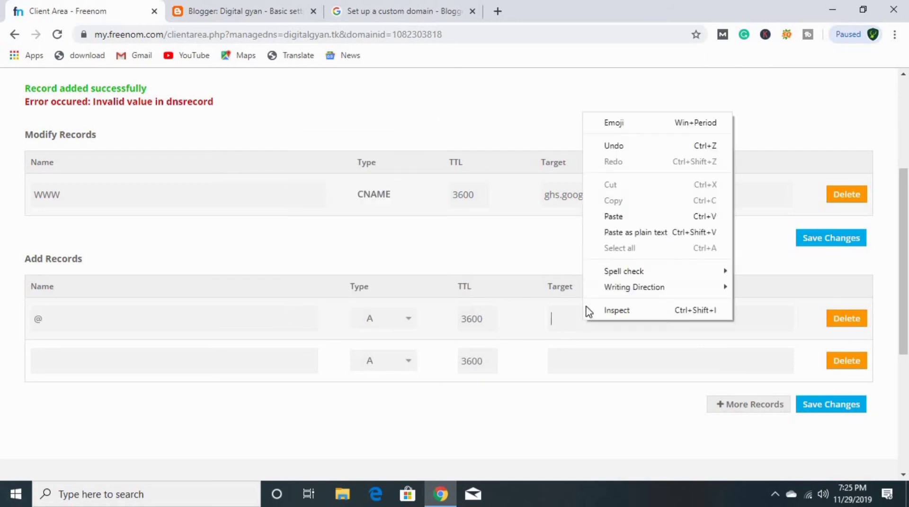
pyautogui.click(612, 217)
# Fill in the second new Freenom A record with the name @ and the target 216.239.34.21 copied from Blogger Help.
pyautogui.click(249, 7)
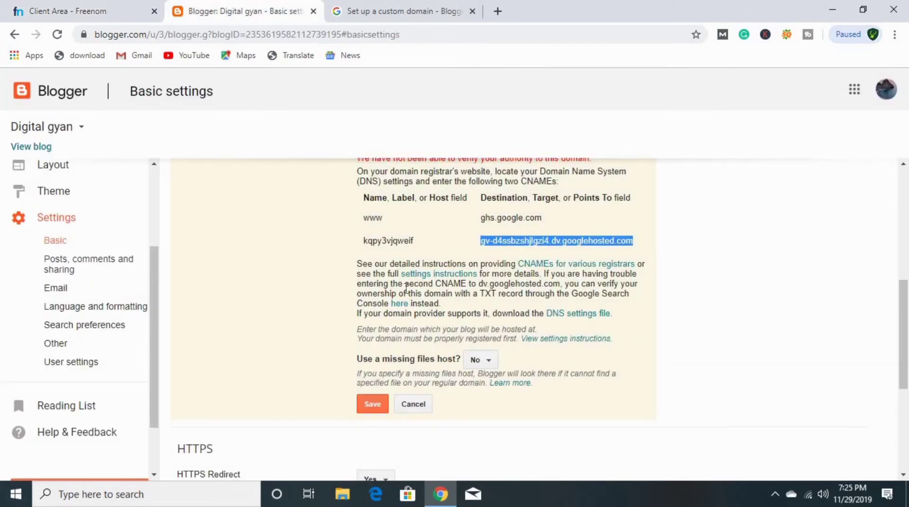
pyautogui.click(393, 10)
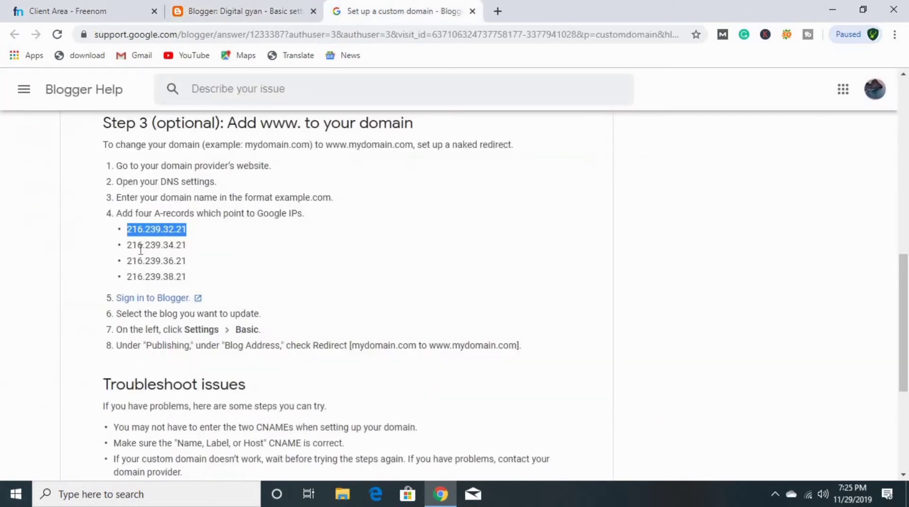
pyautogui.moveTo(129, 245); pyautogui.dragTo(184, 247)
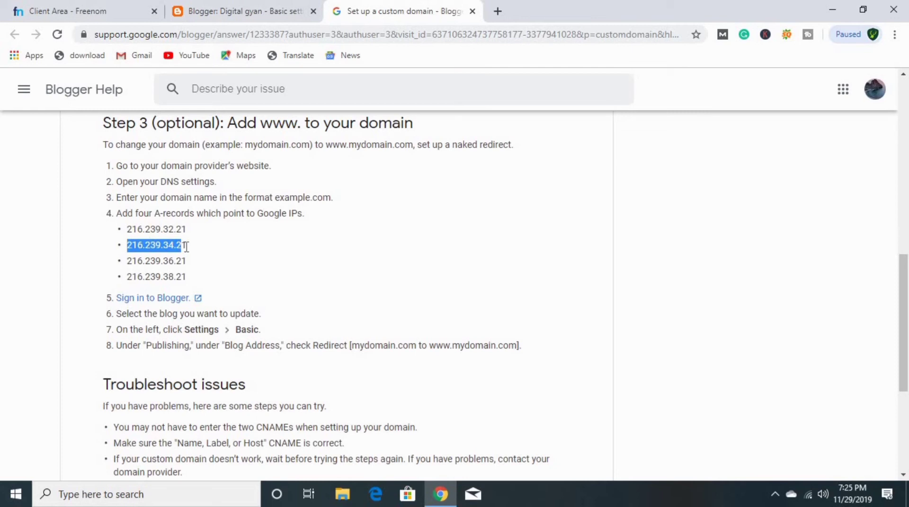
pyautogui.rightClick(184, 246)
pyautogui.click(208, 256)
pyautogui.click(95, 8)
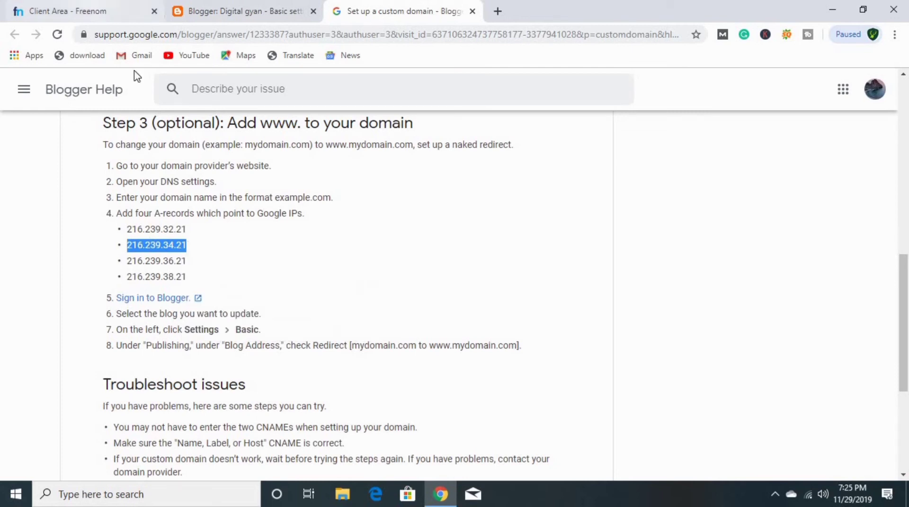
pyautogui.click(207, 361)
pyautogui.write('@')
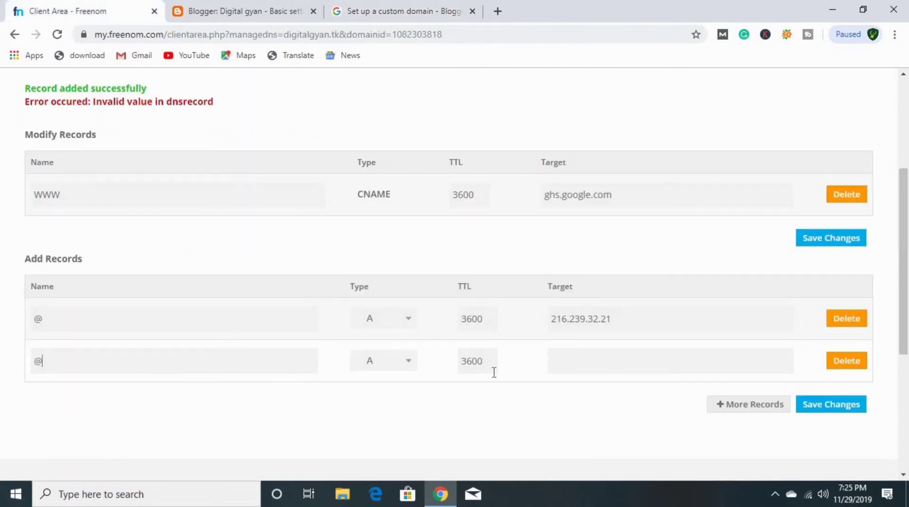
pyautogui.rightClick(569, 364)
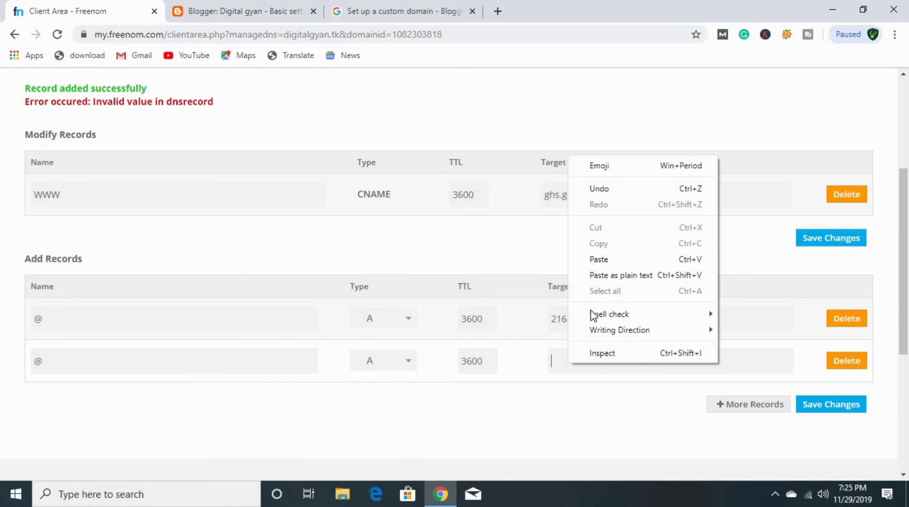
pyautogui.click(604, 259)
# Add a third A record in Freenom named @ with the target 216.239.36.21 copied from Blogger Help.
pyautogui.click(343, 10)
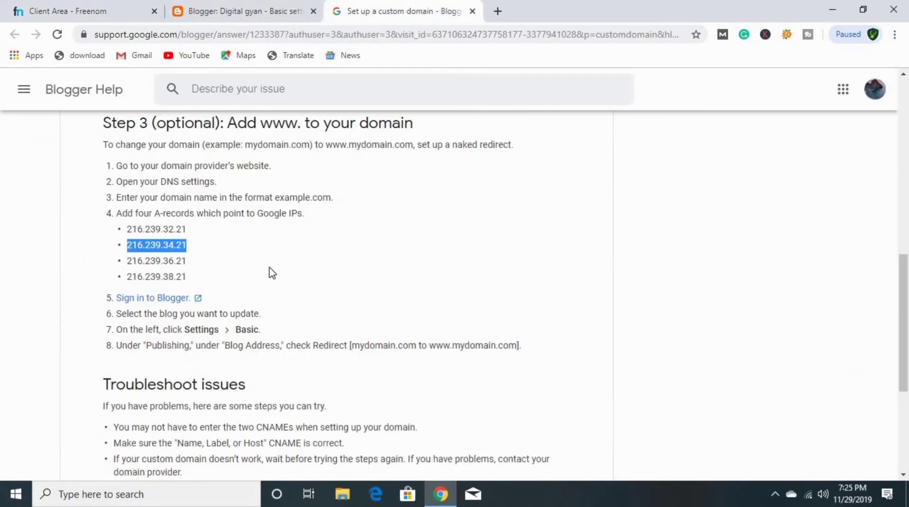
pyautogui.moveTo(128, 260); pyautogui.dragTo(186, 262)
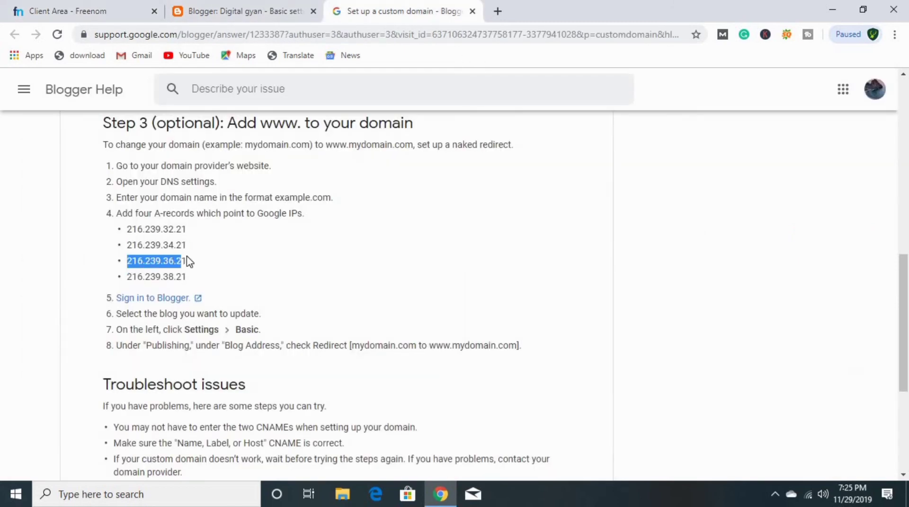
pyautogui.rightClick(182, 258)
pyautogui.click(203, 265)
pyautogui.click(119, 10)
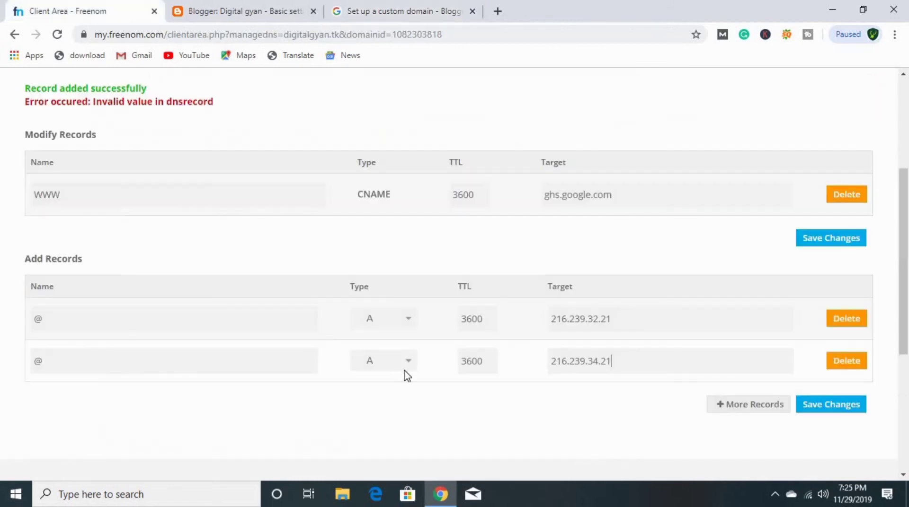
pyautogui.click(769, 406)
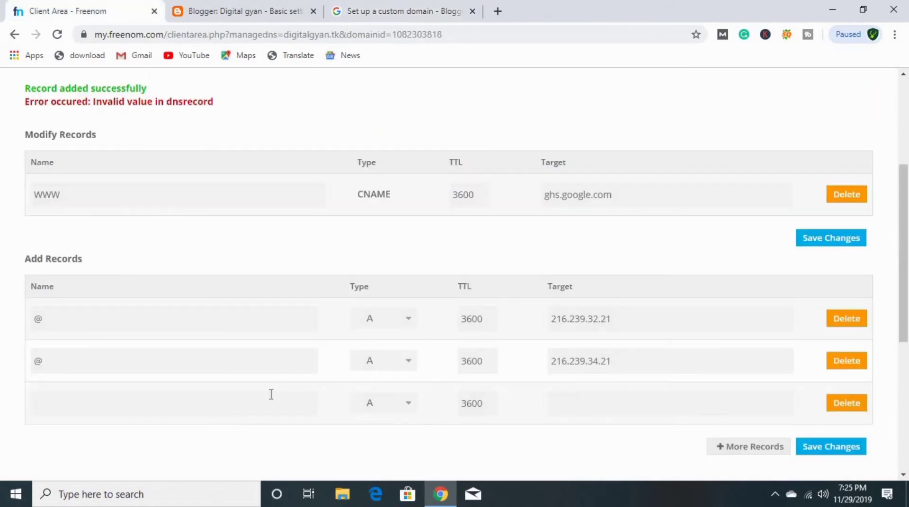
pyautogui.write('@')
pyautogui.rightClick(583, 407)
pyautogui.click(607, 304)
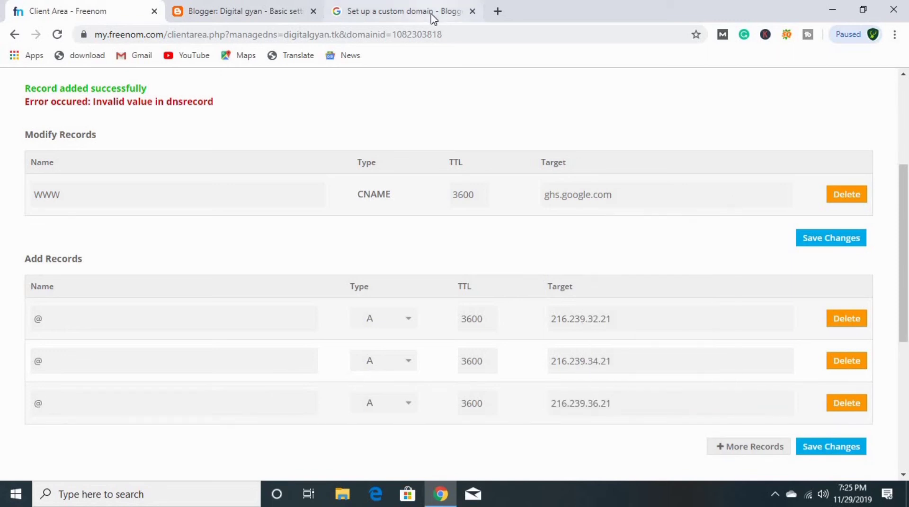
# Add a fourth A record in Freenom named @ with the target 216.239.38.21 copied from Blogger Help.
pyautogui.click(432, 14)
pyautogui.scroll(-1, 242, 205)
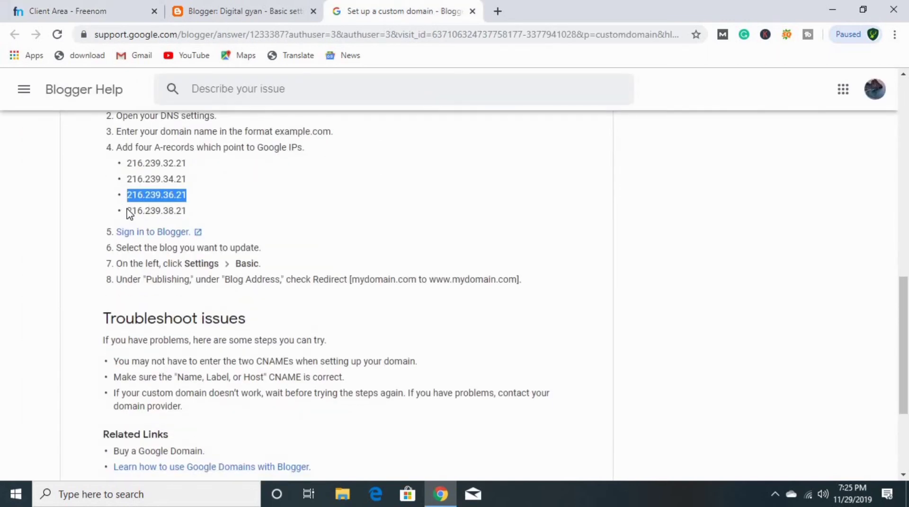
pyautogui.moveTo(127, 211); pyautogui.dragTo(189, 213)
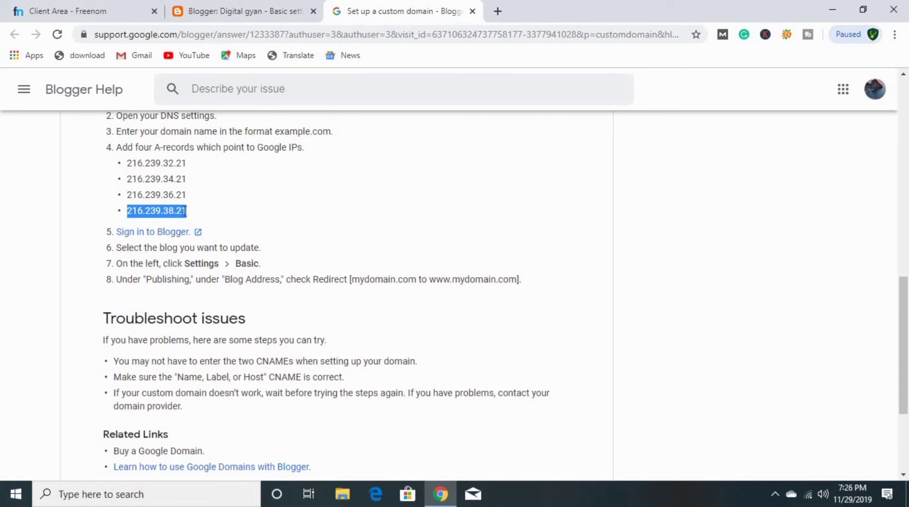
pyautogui.rightClick(189, 213)
pyautogui.click(213, 221)
pyautogui.hotkey('ctrl', '1')
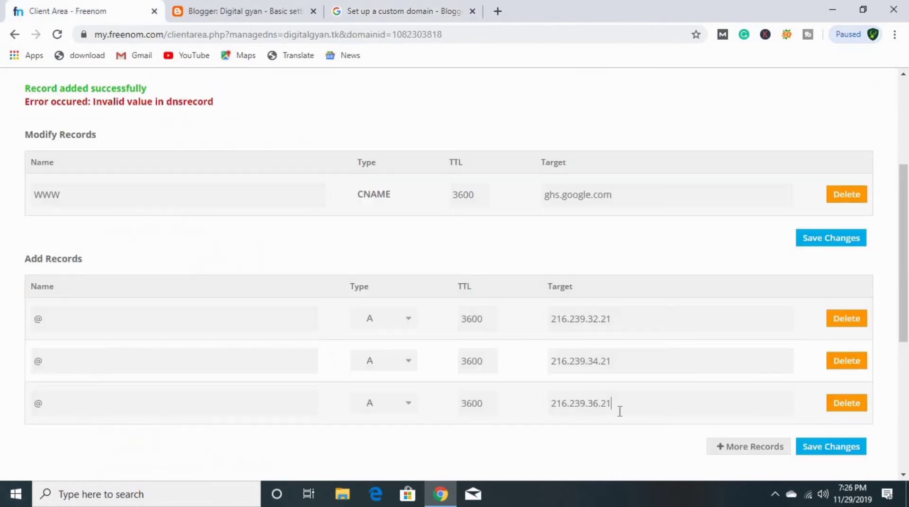
pyautogui.click(757, 447)
pyautogui.scroll(-1, 246, 345)
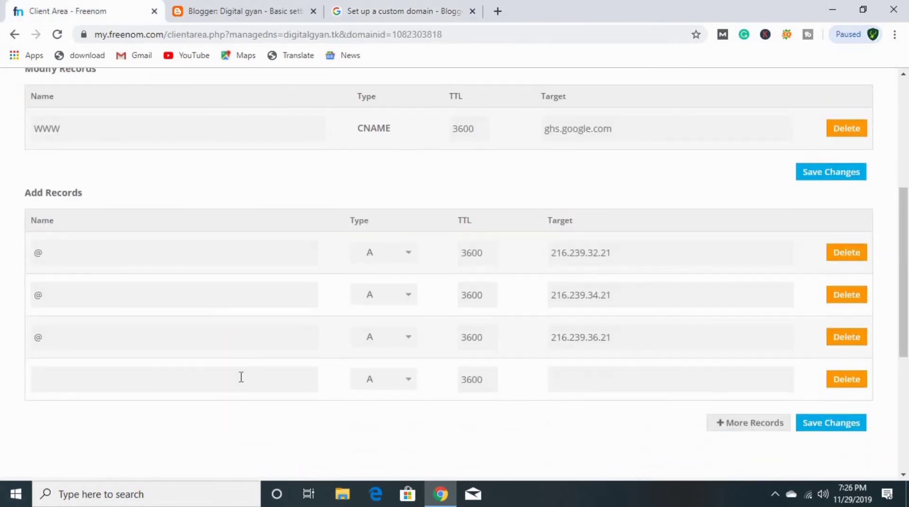
pyautogui.write('@')
pyautogui.rightClick(586, 389)
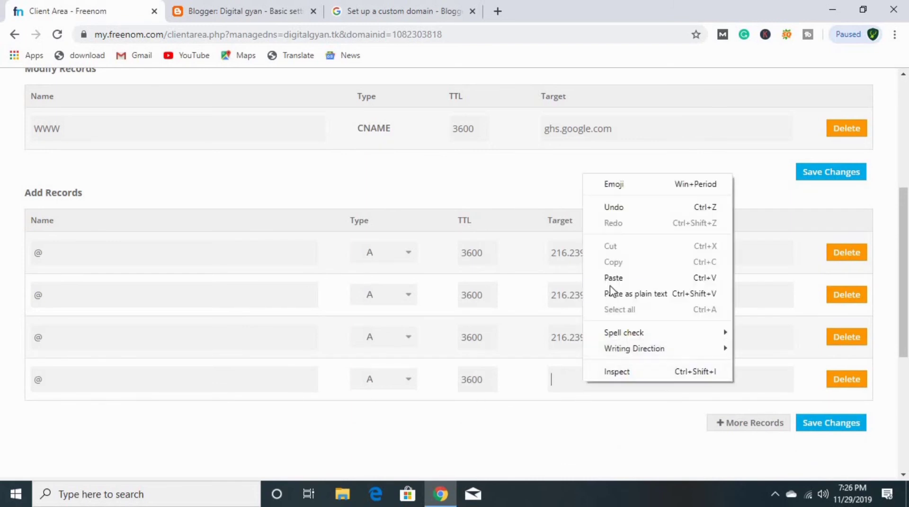
pyautogui.click(612, 280)
# Copy the verification host name of the second CNAME from the Blogger basic settings and return to the Freenom DNS page.
pyautogui.click(407, 12)
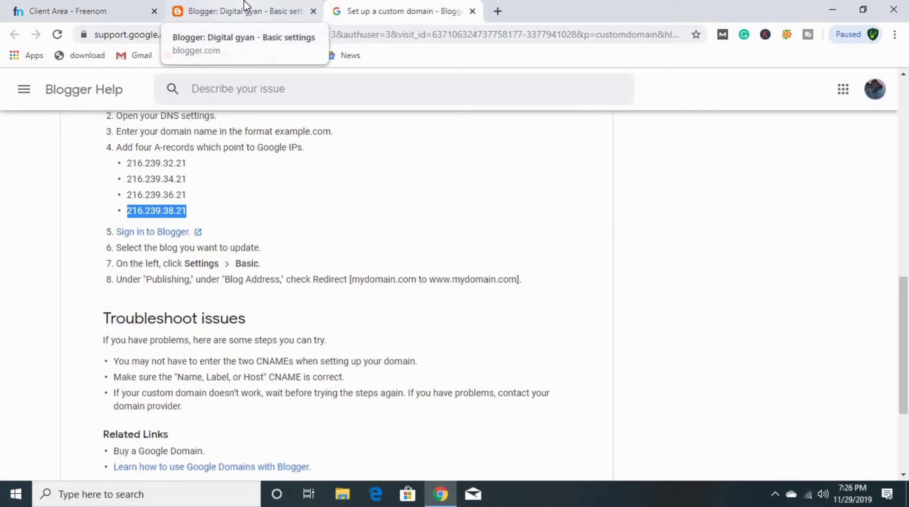
pyautogui.click(245, 7)
pyautogui.click(349, 247)
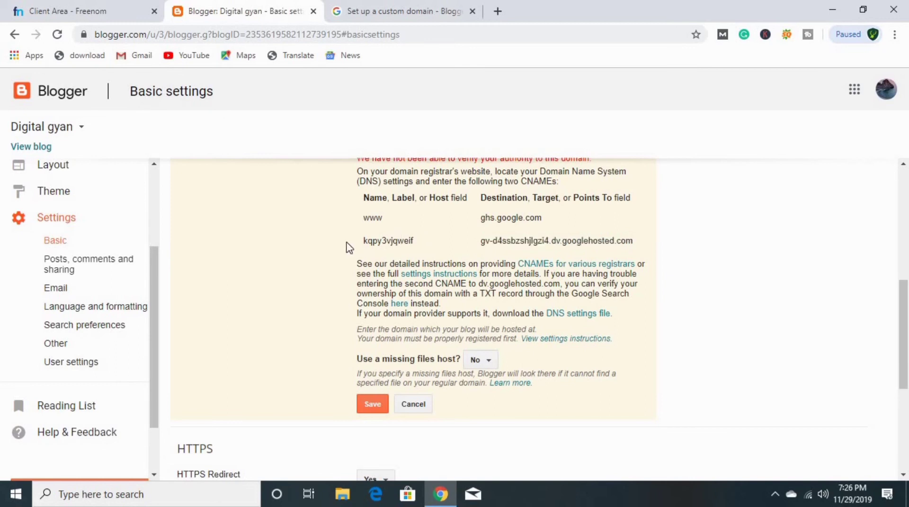
pyautogui.moveTo(365, 241); pyautogui.dragTo(412, 243)
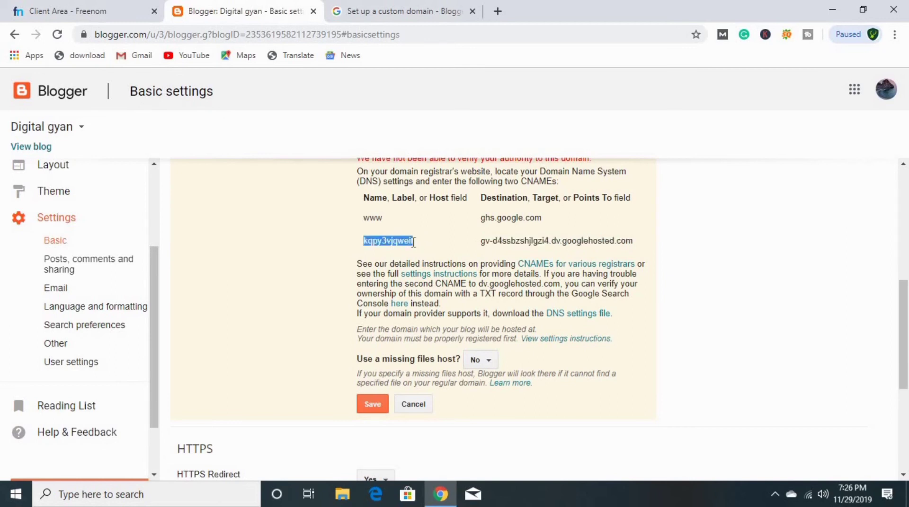
pyautogui.rightClick(410, 246)
pyautogui.click(418, 252)
pyautogui.click(85, 12)
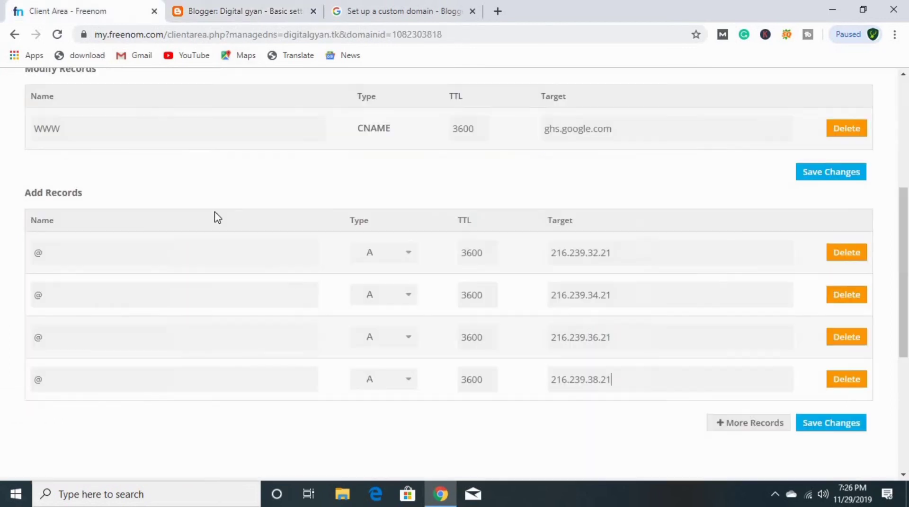
# Add a fifth new record in Freenom, set its type to CNAME and paste the verification host name as its name.
pyautogui.scroll(3, 506, 304)
pyautogui.scroll(-3, 662, 255)
pyautogui.scroll(1, 803, 260)
pyautogui.scroll(-2, 786, 308)
pyautogui.click(767, 357)
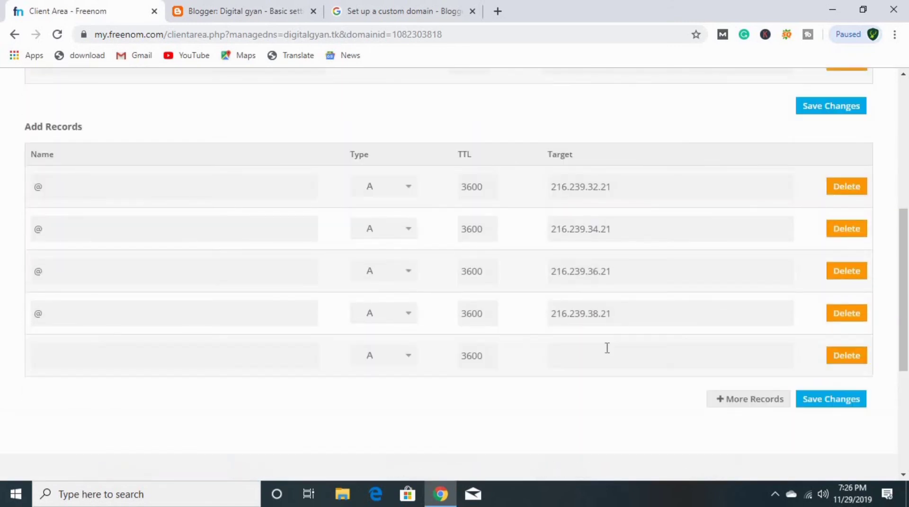
pyautogui.click(402, 357)
pyautogui.click(392, 401)
pyautogui.rightClick(240, 362)
pyautogui.click(282, 259)
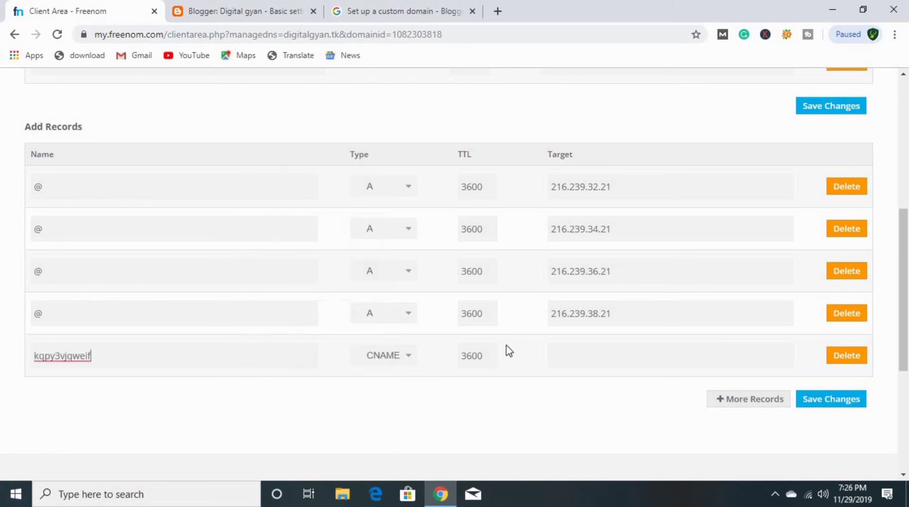
# Copy the destination of the second CNAME from the Blogger basic settings and return to the Freenom DNS page.
pyautogui.click(581, 351)
pyautogui.click(290, 9)
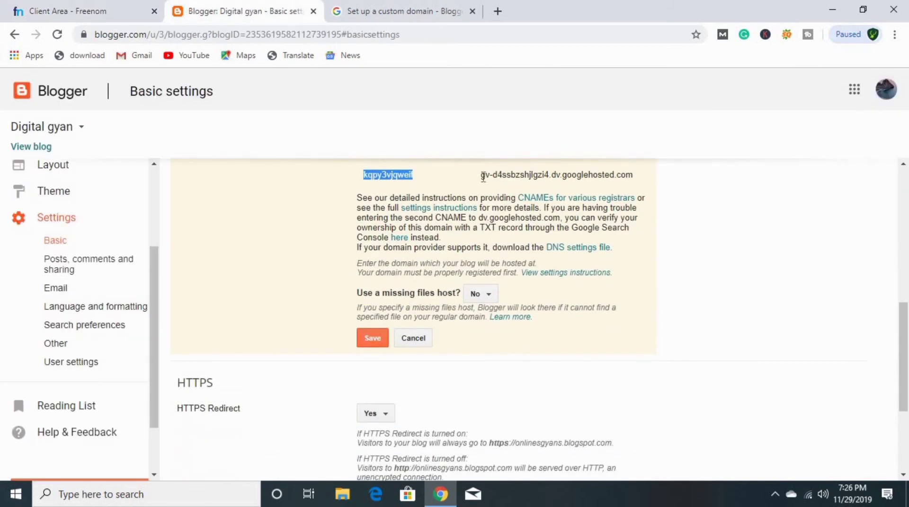
pyautogui.moveTo(481, 175); pyautogui.dragTo(640, 188)
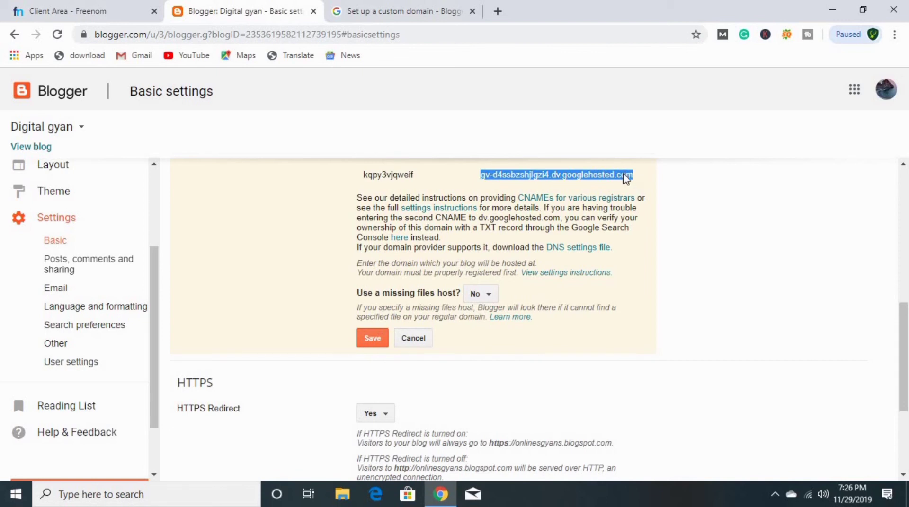
pyautogui.rightClick(626, 179)
pyautogui.click(632, 184)
pyautogui.click(95, 13)
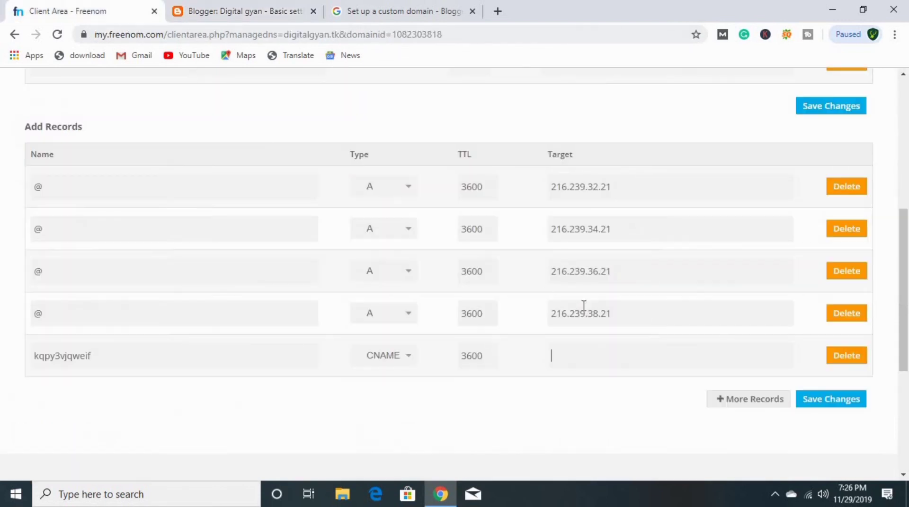
# Paste the copied googlehosted.com destination as the new CNAME record's target in Freenom and save all the added records.
pyautogui.rightClick(590, 359)
pyautogui.click(630, 254)
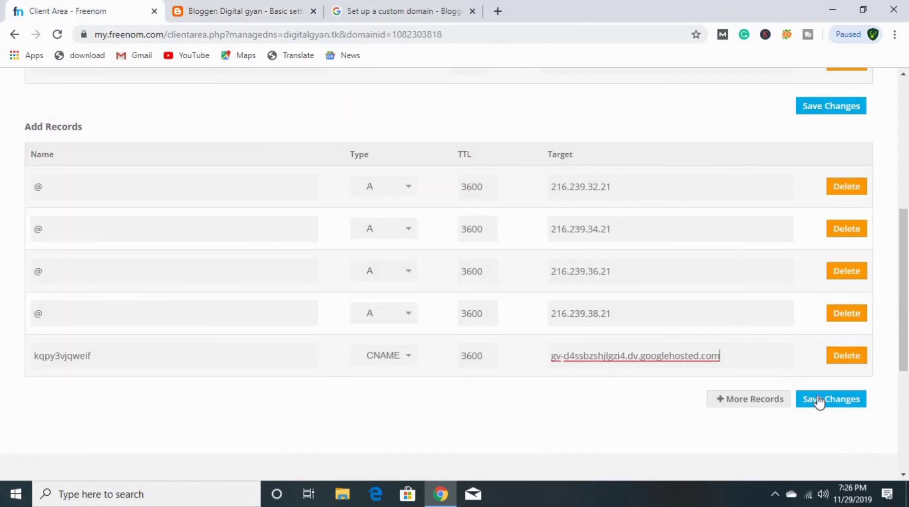
pyautogui.click(813, 405)
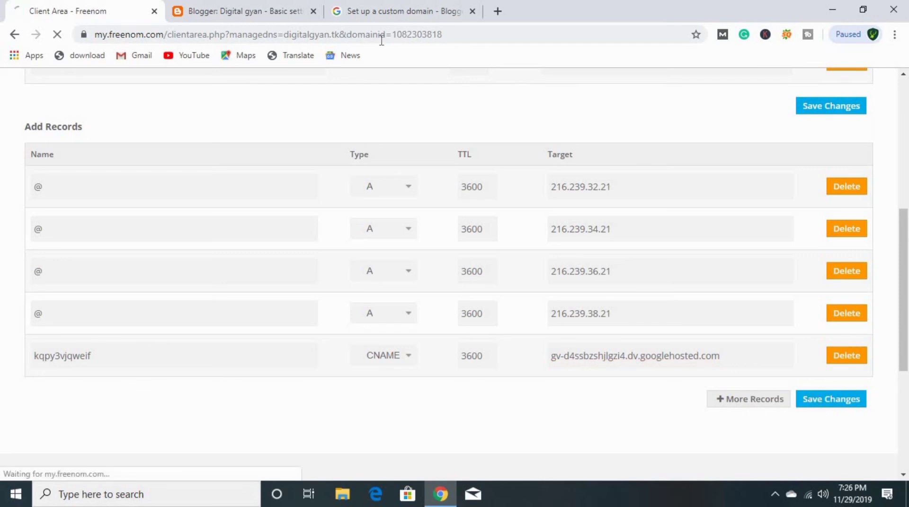
pyautogui.click(291, 14)
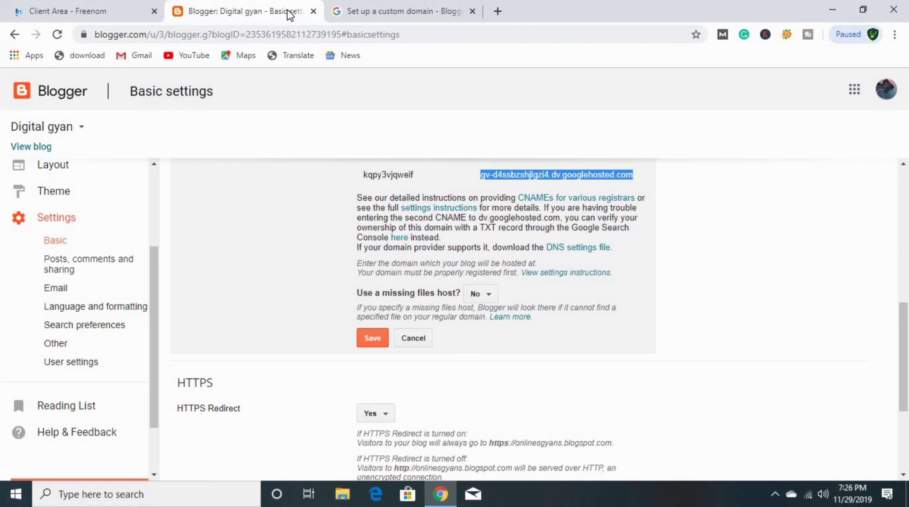
pyautogui.scroll(4, 407, 331)
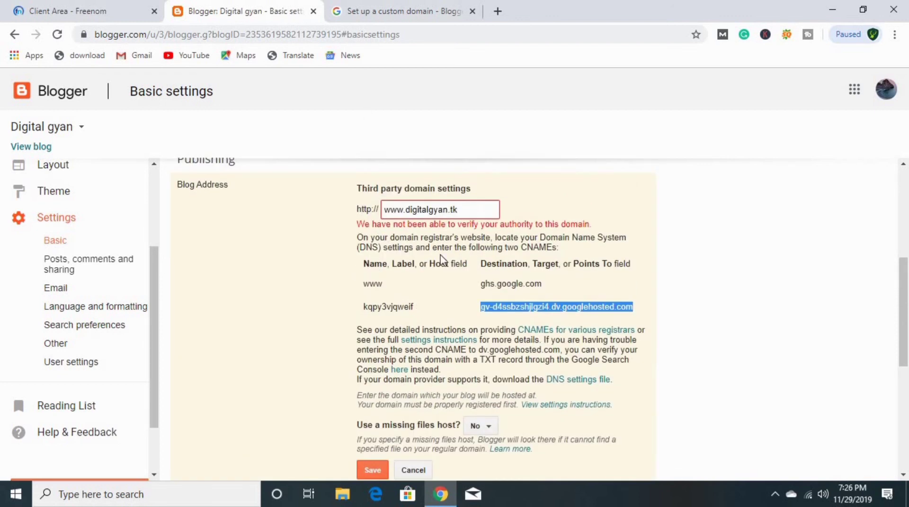
pyautogui.scroll(-3, 407, 350)
pyautogui.scroll(1, 388, 408)
pyautogui.click(371, 468)
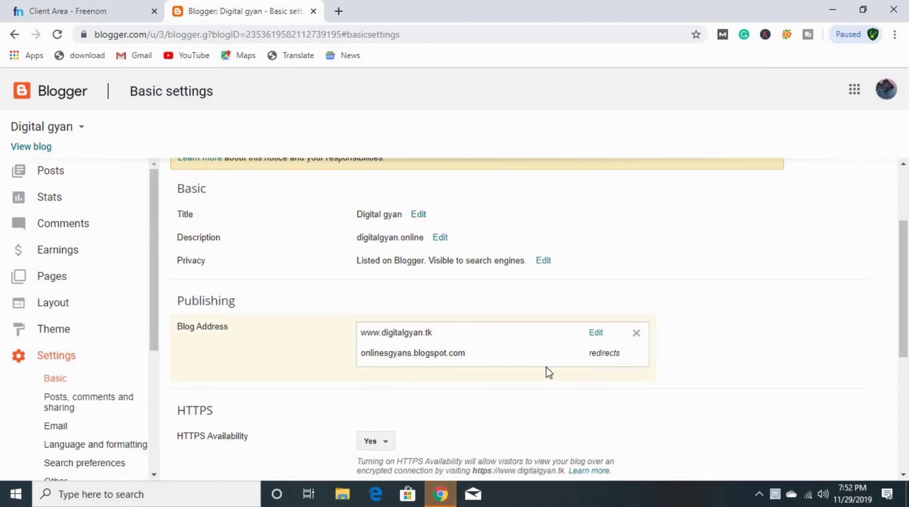
pyautogui.click(596, 333)
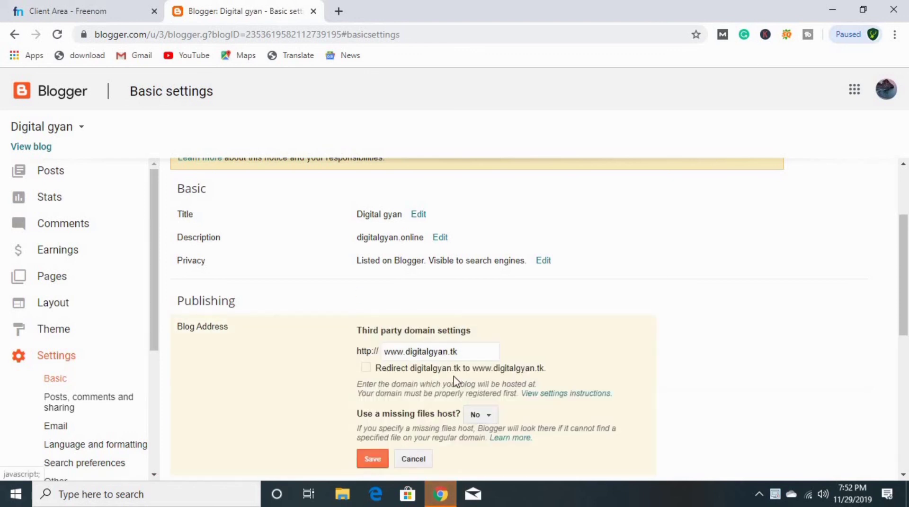
pyautogui.scroll(-2, 426, 356)
pyautogui.scroll(1, 378, 312)
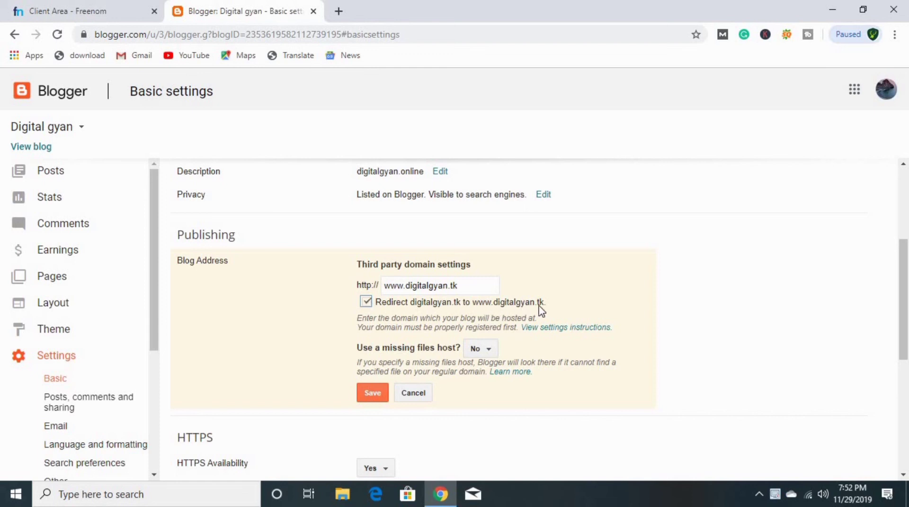
pyautogui.click(385, 394)
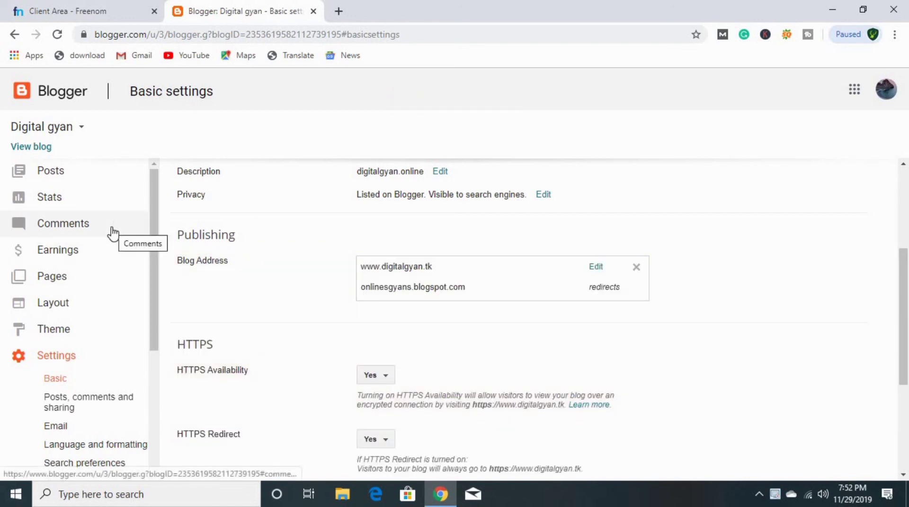
# Open the live Digital gyan blog from Blogger to check its custom domain.
pyautogui.click(43, 150)
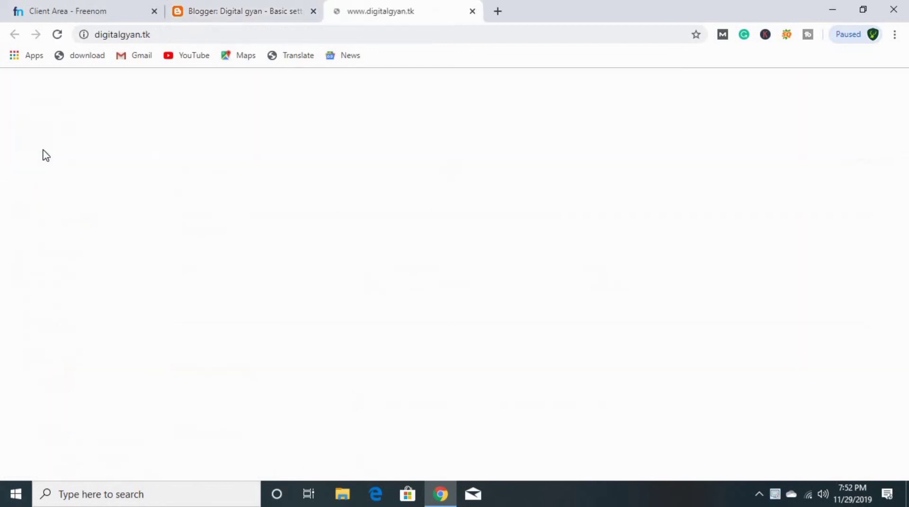